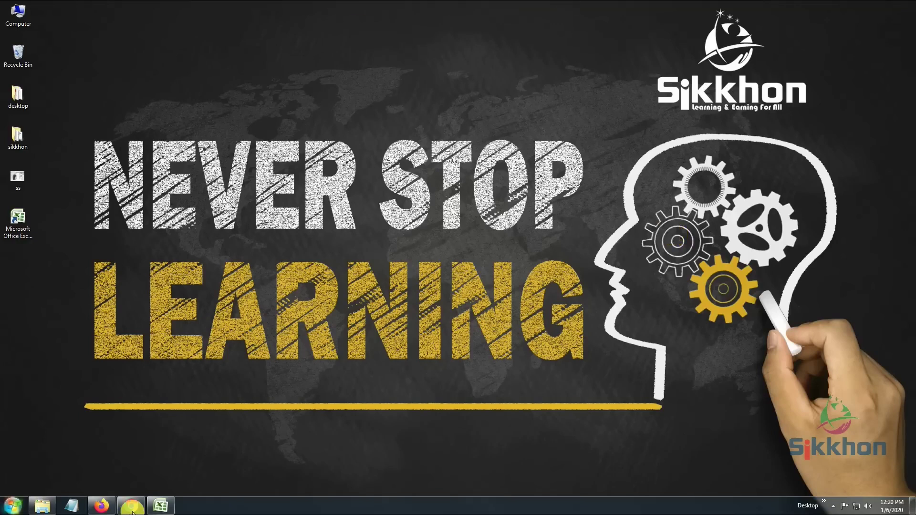
Step: Bring up the blank Book1 window maximized and look through the Page Layout and Insert ribbons
left_click(161, 506)
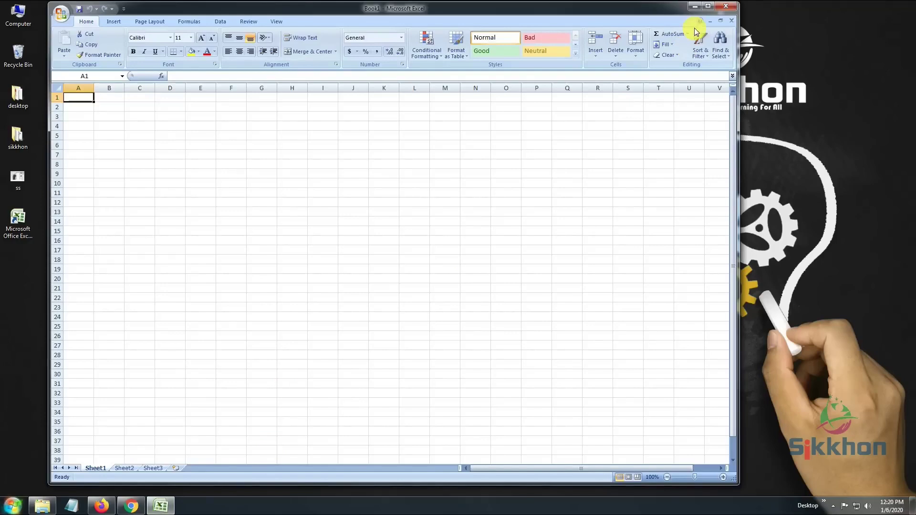
left_click(708, 6)
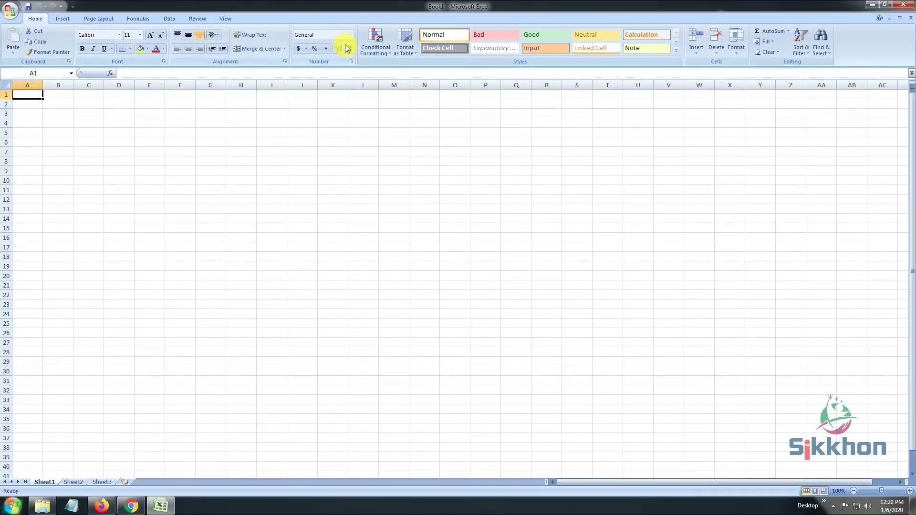
left_click(97, 17)
left_click(61, 19)
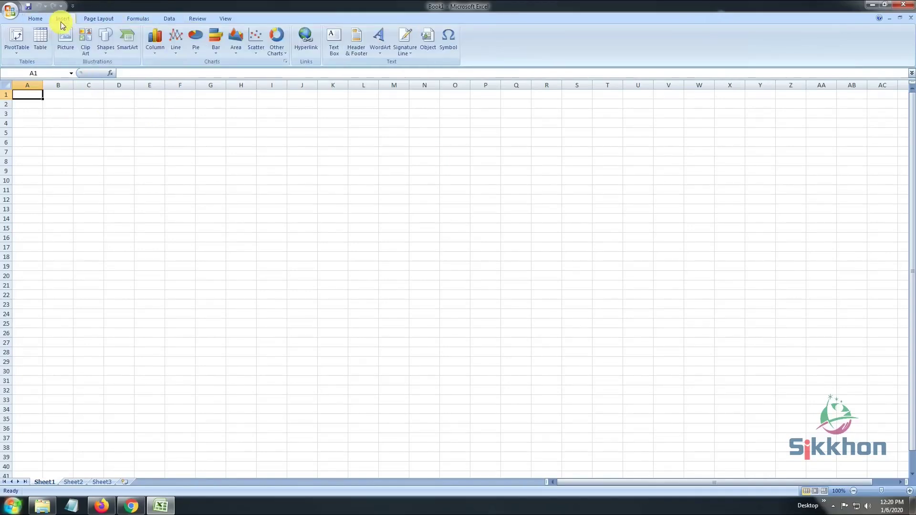
Step: Open Print from the Office Button and cancel it without printing
left_click(10, 10)
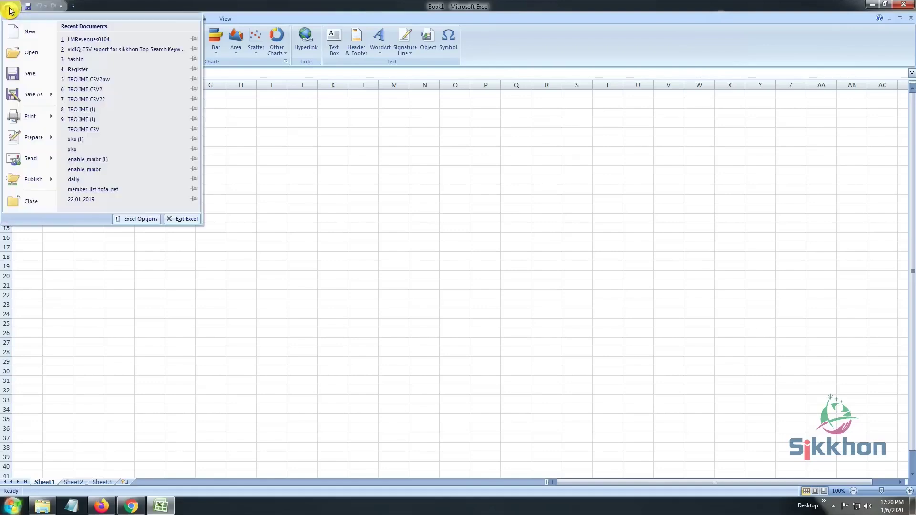
left_click(29, 117)
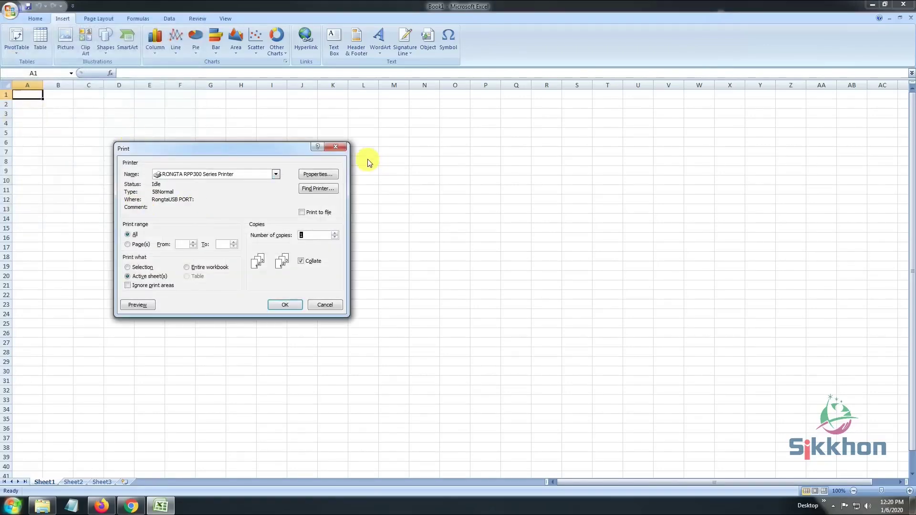
left_click(337, 148)
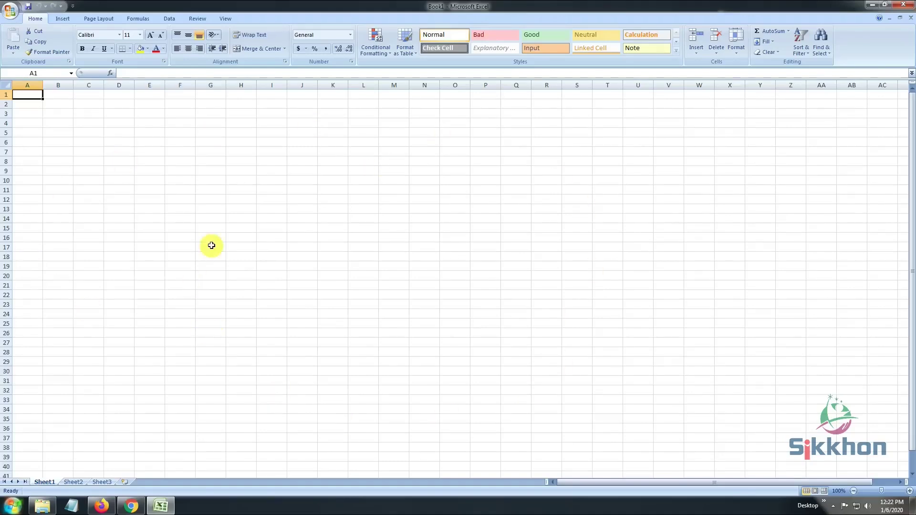
left_click(69, 110)
left_click(120, 206)
left_click(453, 259)
left_click(365, 161)
left_click(291, 144)
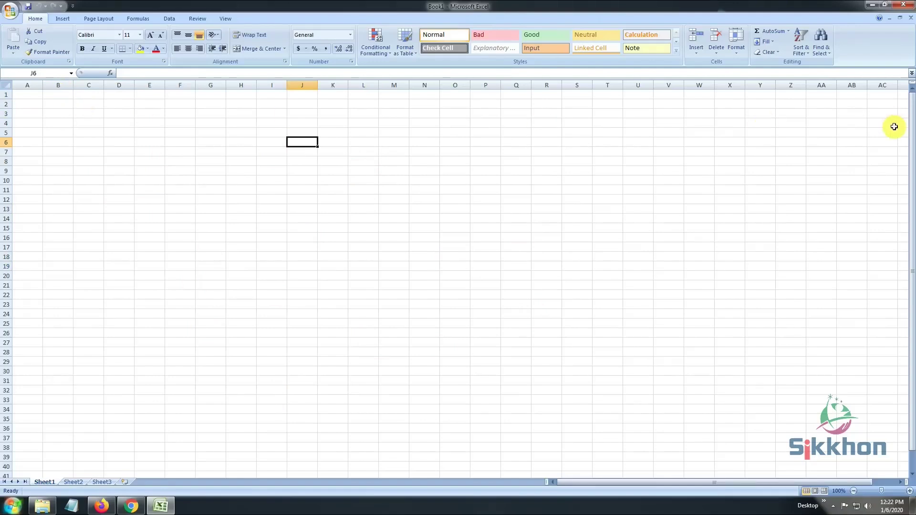
scroll(175, 321, "down", 5)
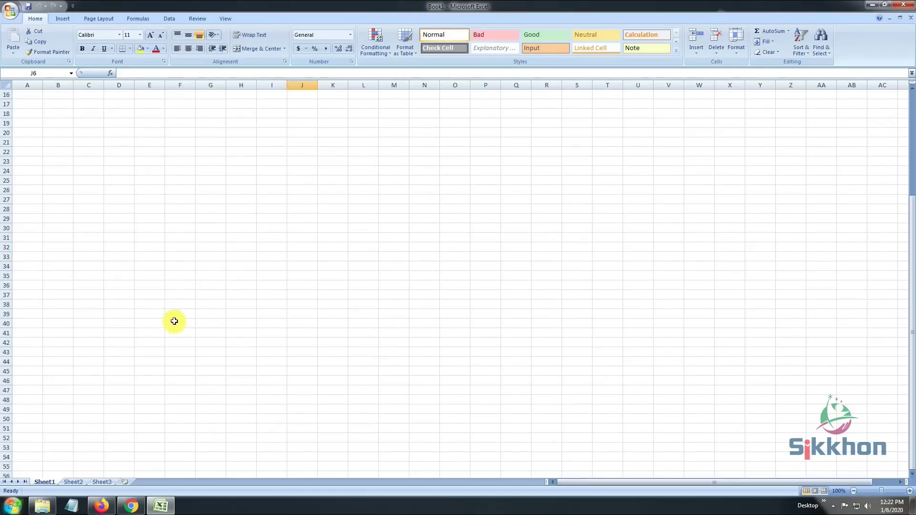
scroll(174, 321, "down", 20)
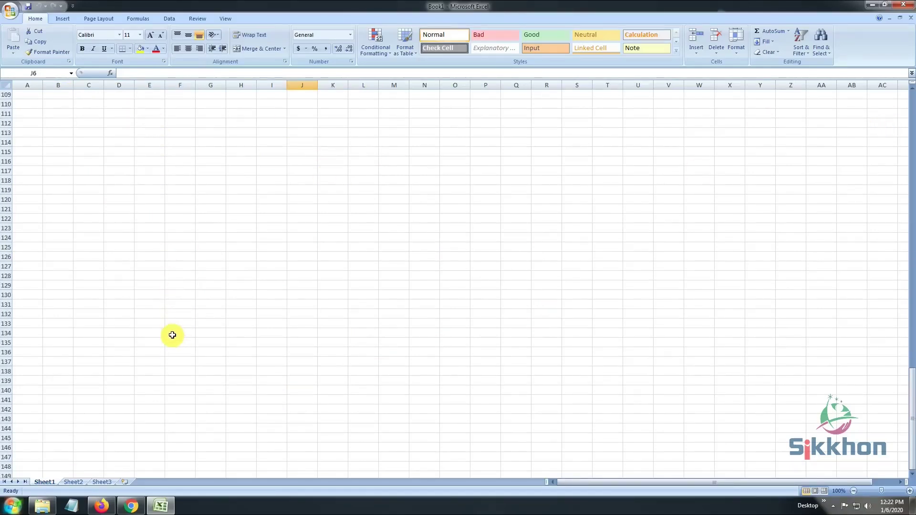
scroll(172, 334, "up", 17)
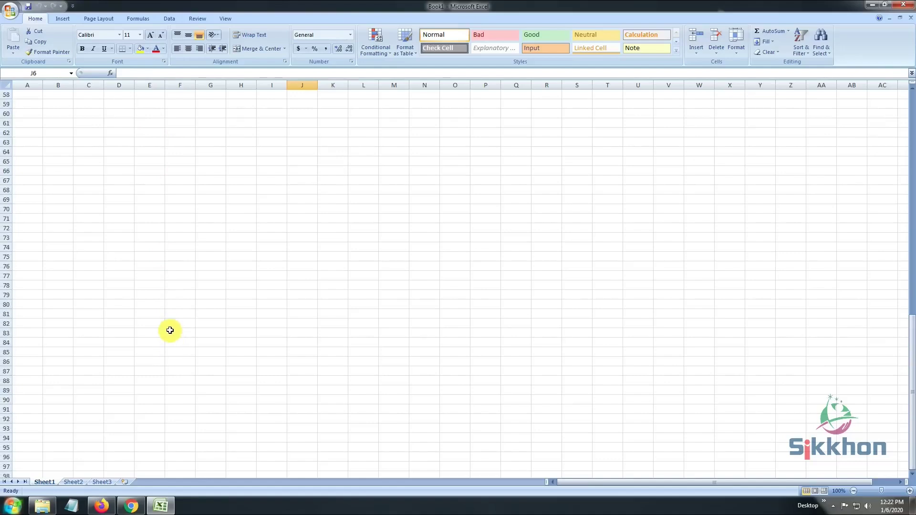
scroll(170, 329, "up", 19)
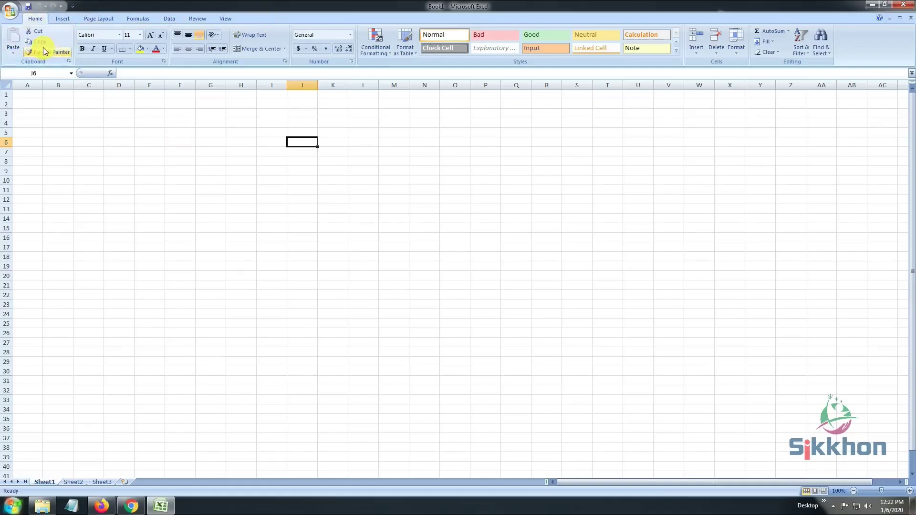
left_click(67, 22)
left_click(102, 19)
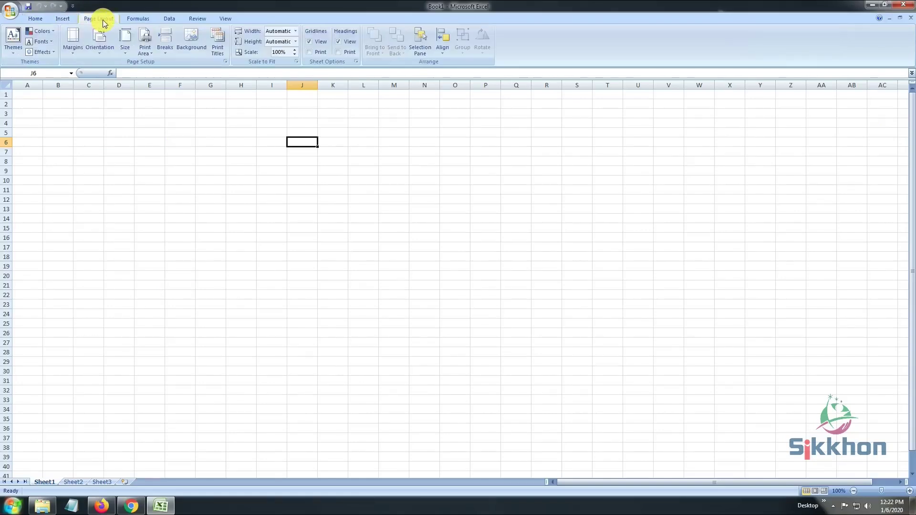
left_click(143, 21)
left_click(169, 19)
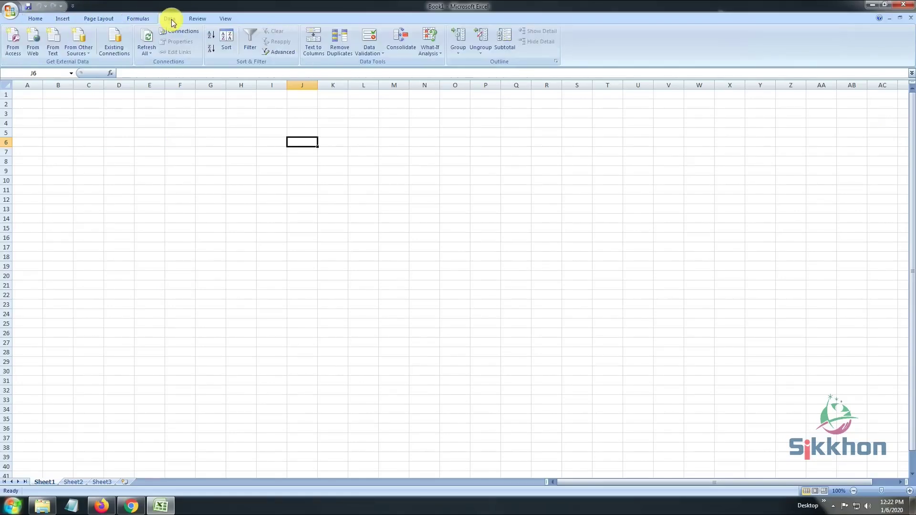
left_click(200, 20)
left_click(227, 19)
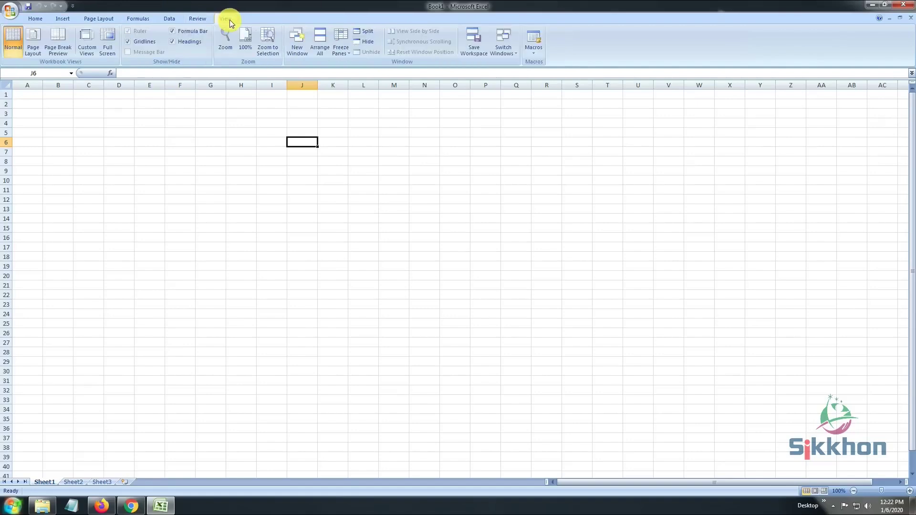
left_click(37, 18)
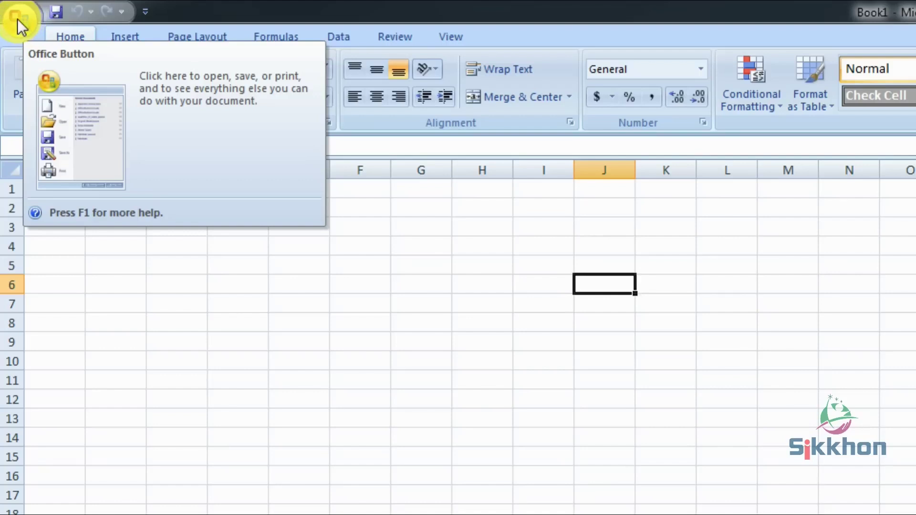
Step: Start saving Book1 from the Office Button and view the Desktop in the Save dialog
left_click(17, 19)
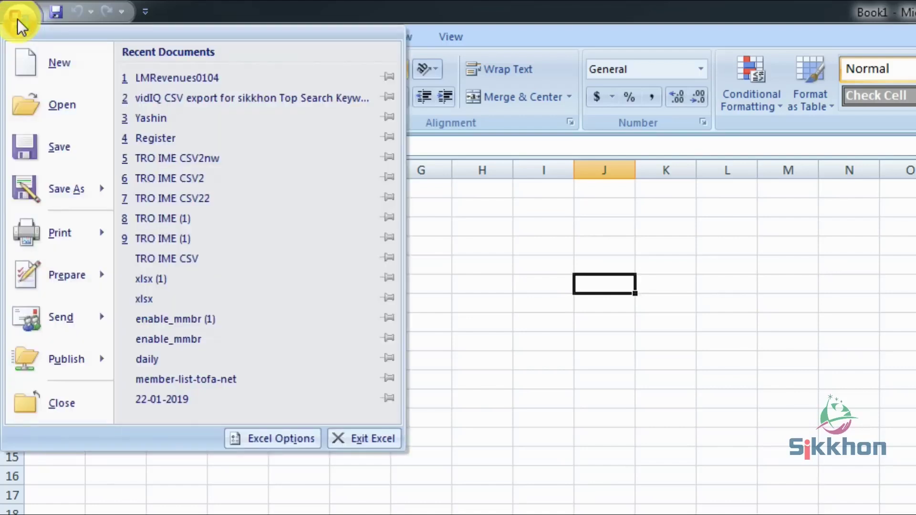
left_click(50, 152)
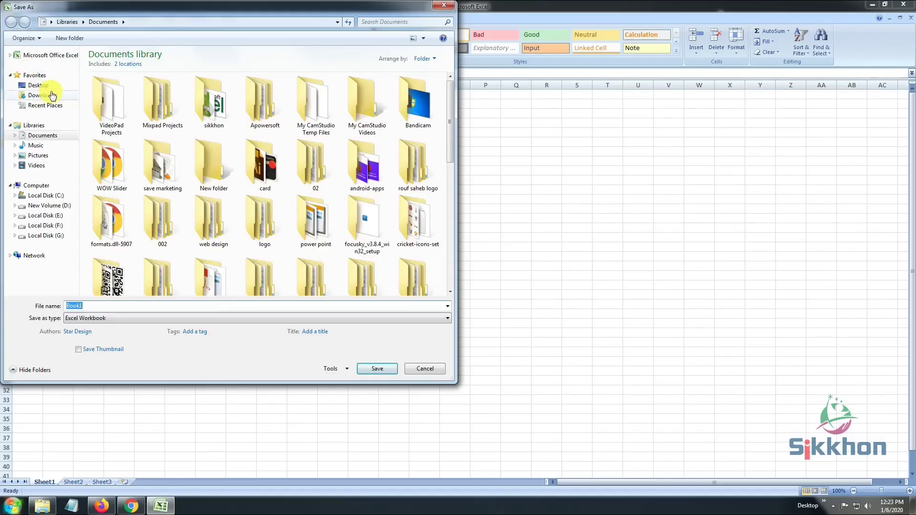
left_click(36, 76)
left_click(38, 86)
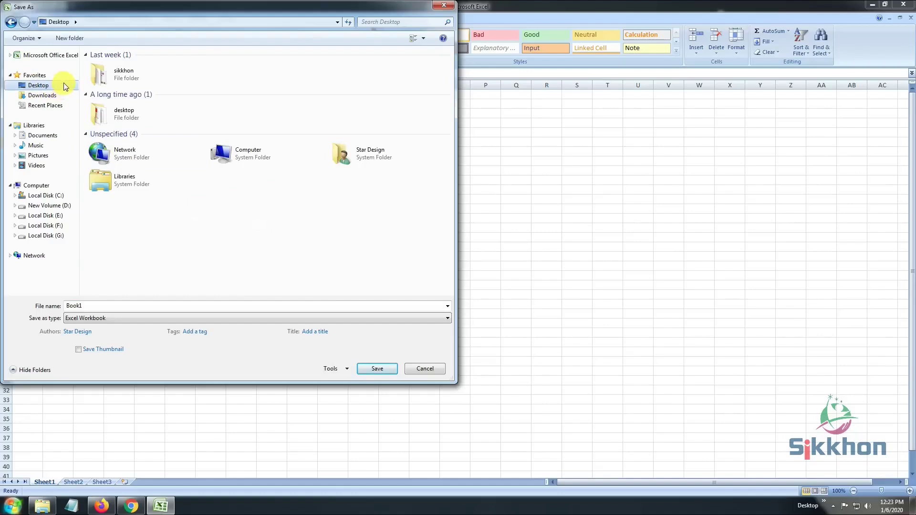
Step: Browse Computer and Local Disk (G:), return to the Desktop, and open its context menu
left_click(42, 188)
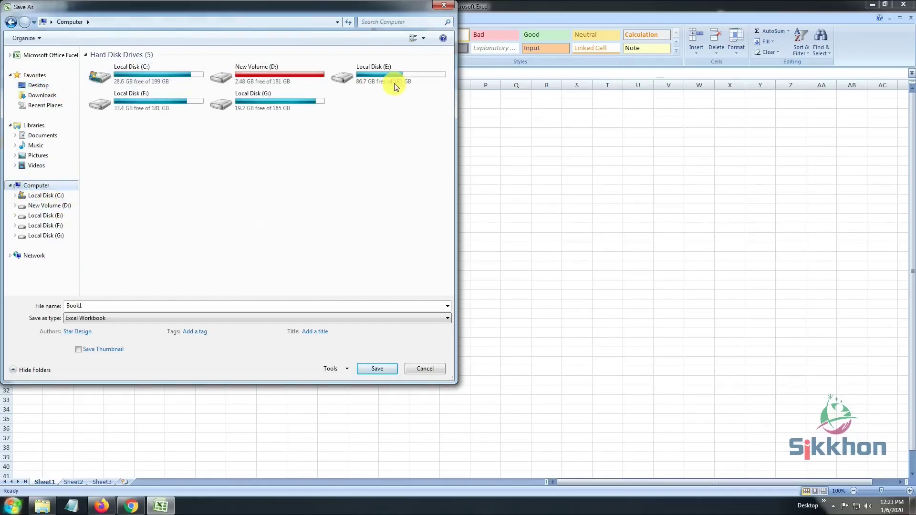
double_click(291, 106)
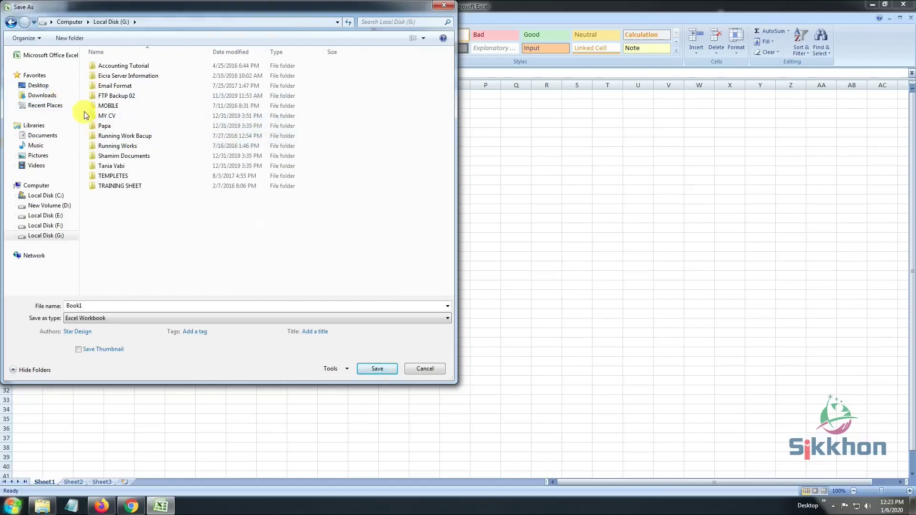
left_click(39, 86)
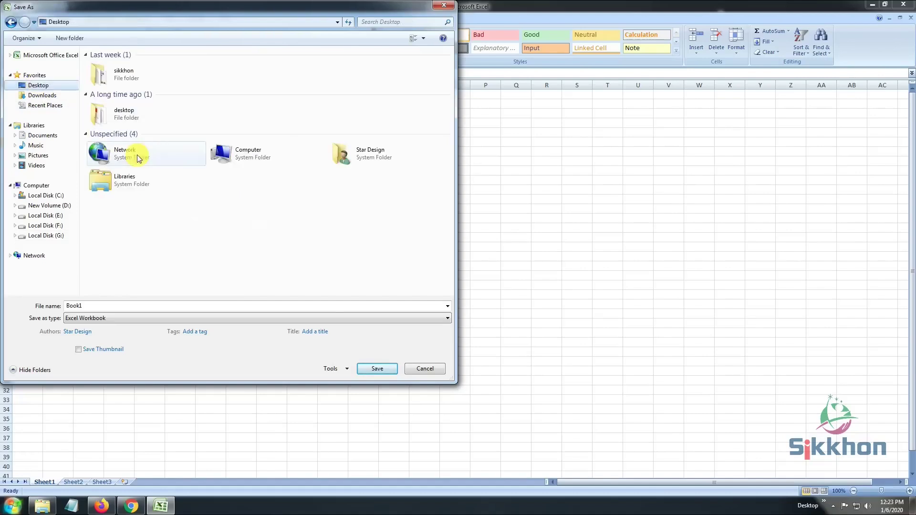
right_click(243, 77)
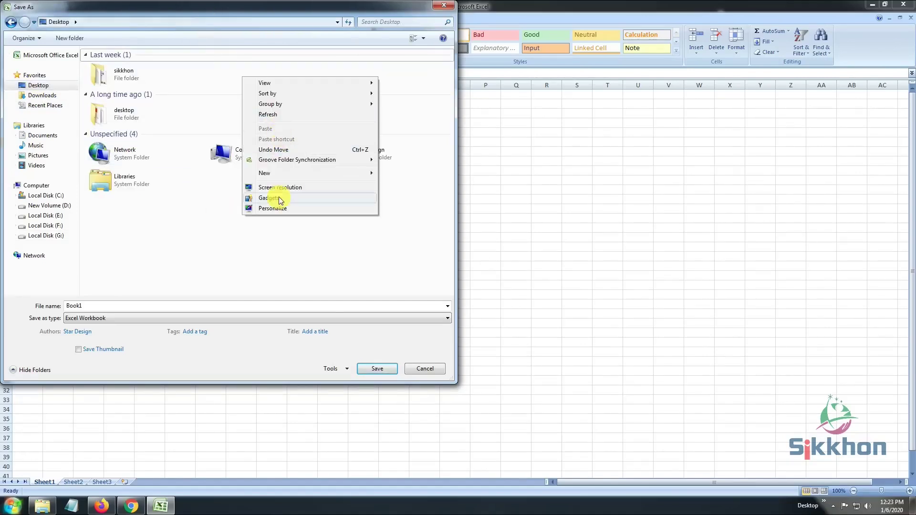
Step: Create a new Desktop folder named 'excel 2007' and open it
mouse_move(265, 173)
left_click(401, 176)
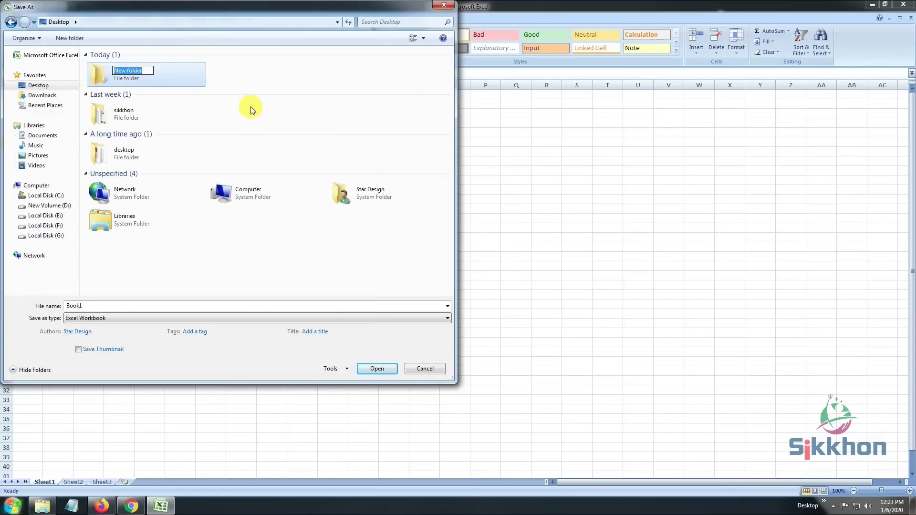
type("excel 2007")
key("Return")
double_click(143, 76)
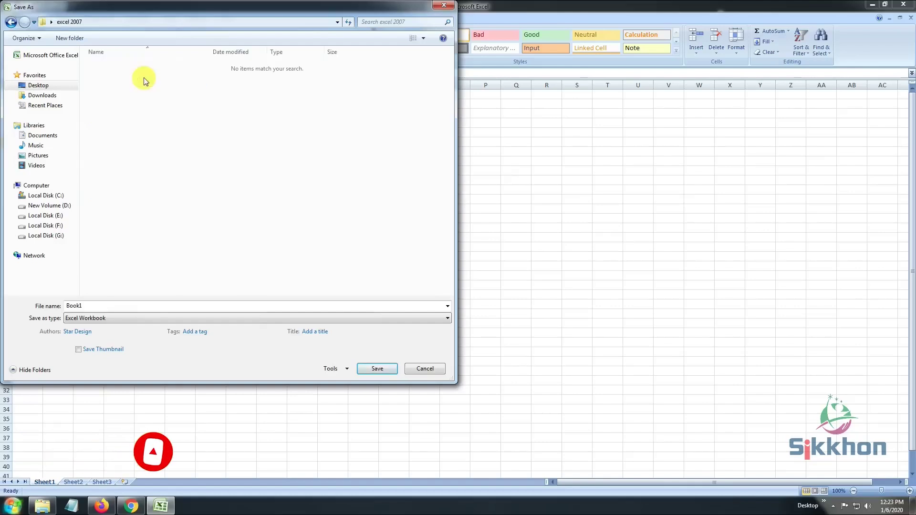
Step: Save the workbook there as 'class 01' with Save as type Excel Workbook
double_click(107, 305)
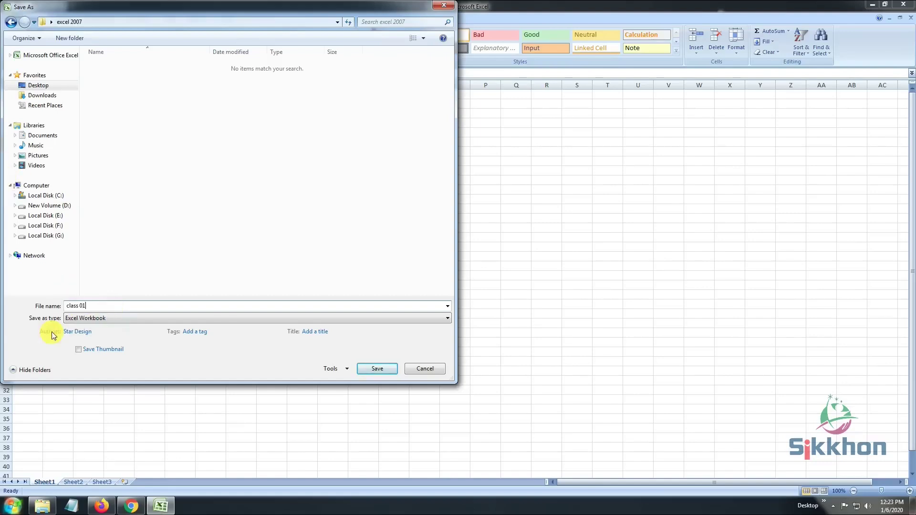
left_click(79, 320)
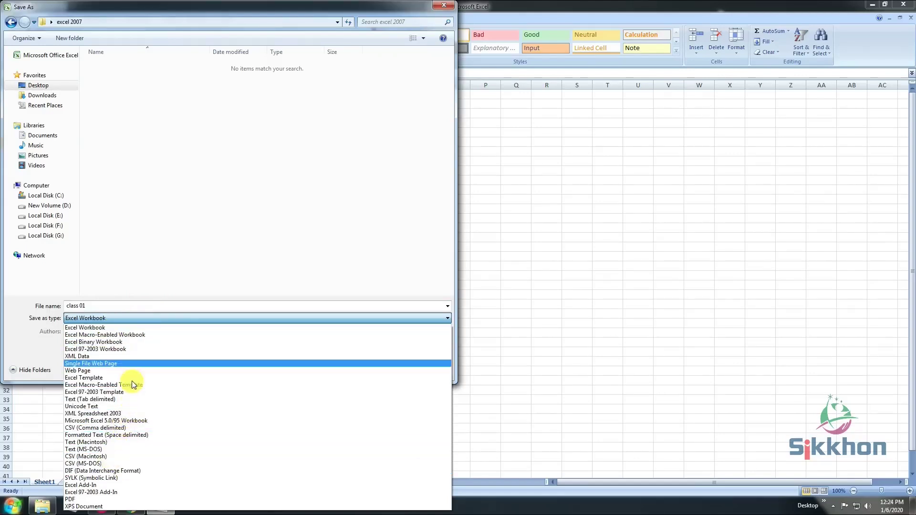
left_click(128, 320)
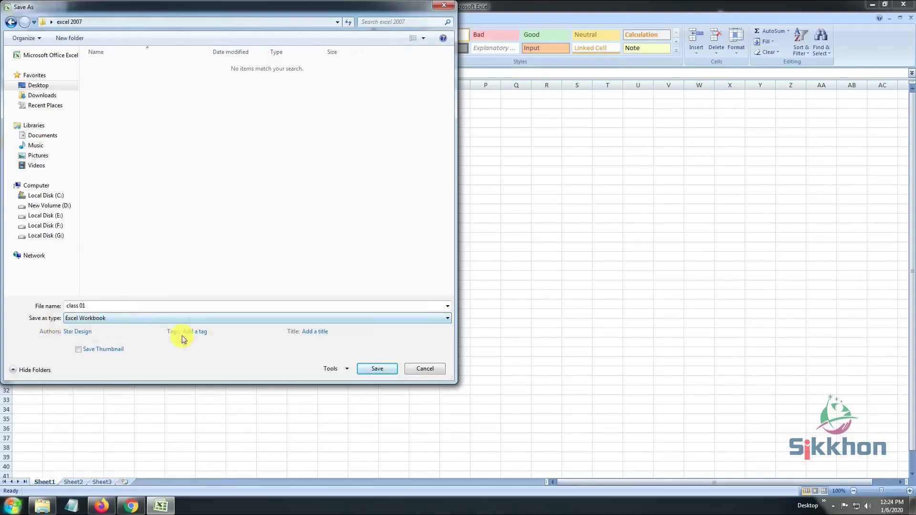
left_click(388, 368)
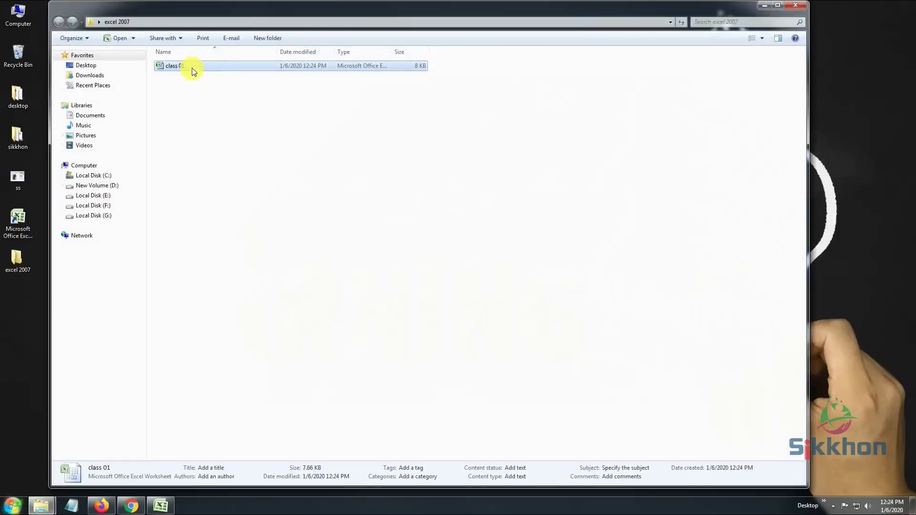
Step: Open the 'class 01' file from the excel 2007 folder so it loads in Excel
left_click(161, 505)
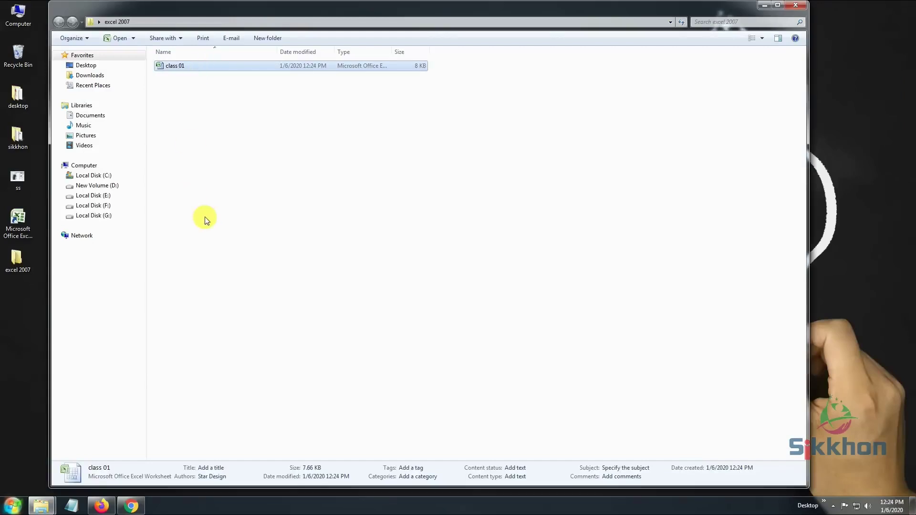
double_click(221, 67)
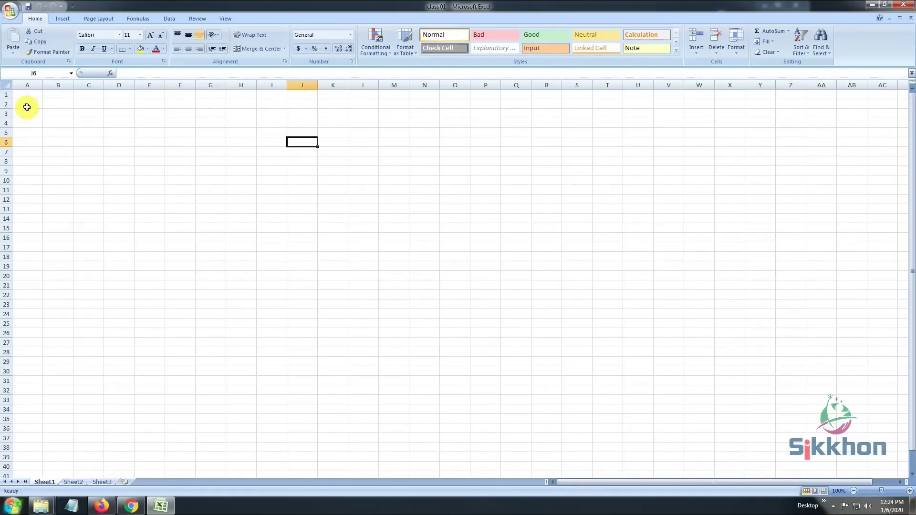
left_click(86, 116)
left_click(108, 151)
left_click(238, 239)
left_click(391, 169)
left_click(187, 117)
left_click(79, 121)
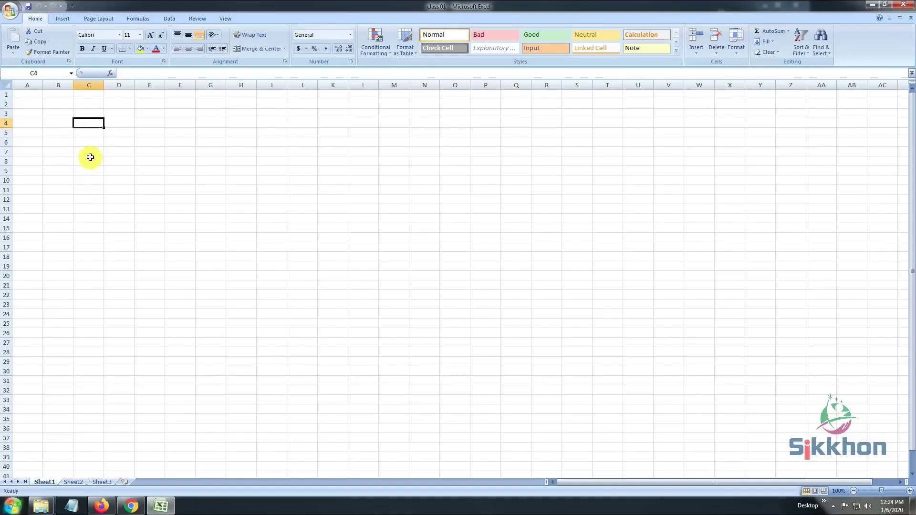
left_click(328, 190)
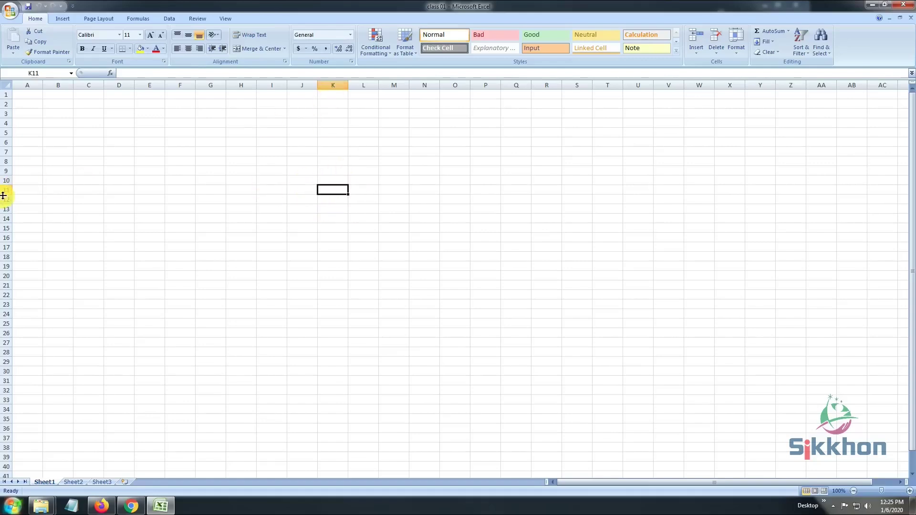
left_click(145, 104)
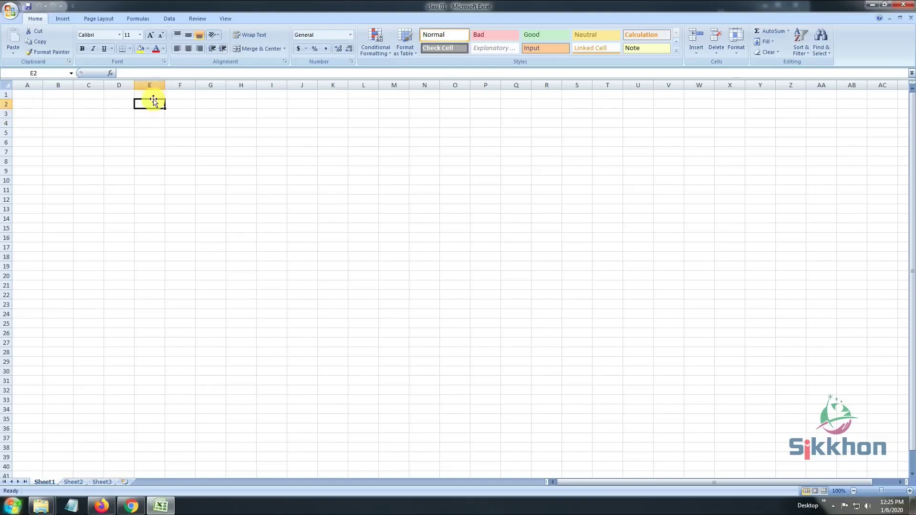
left_click(58, 119)
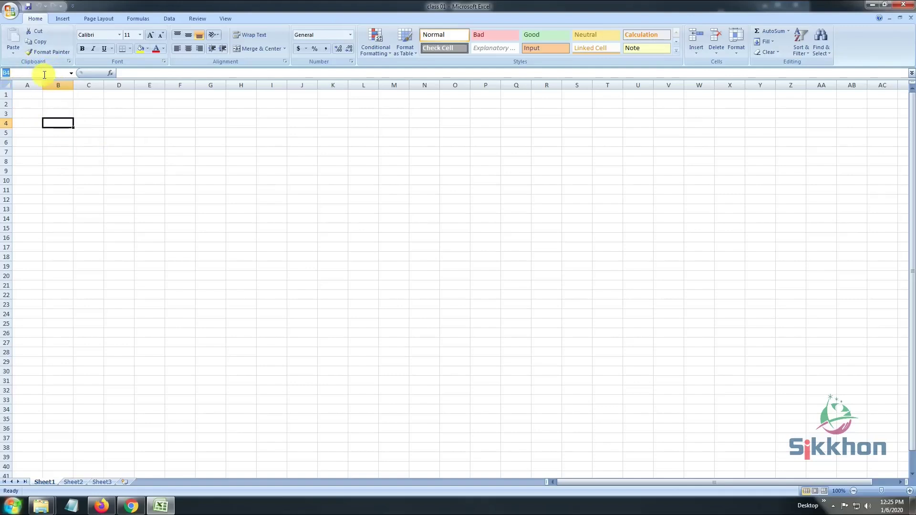
left_click(67, 133)
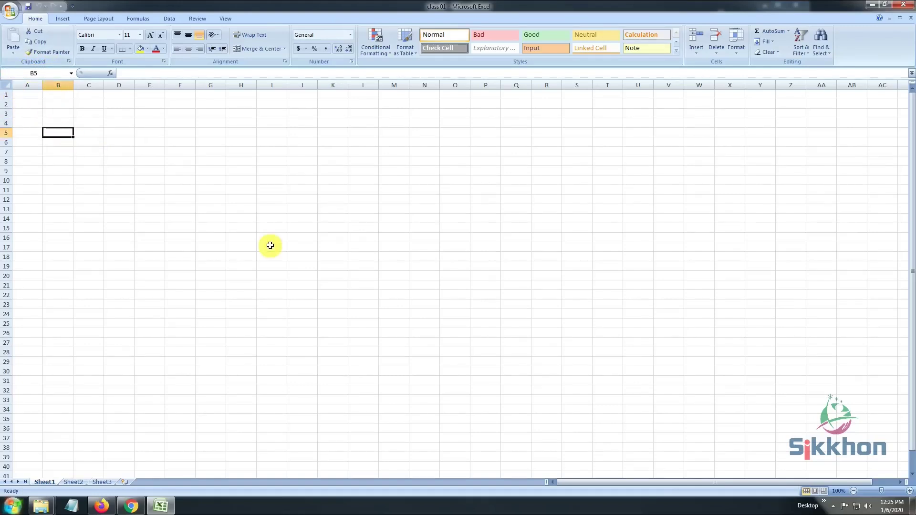
left_click(460, 190)
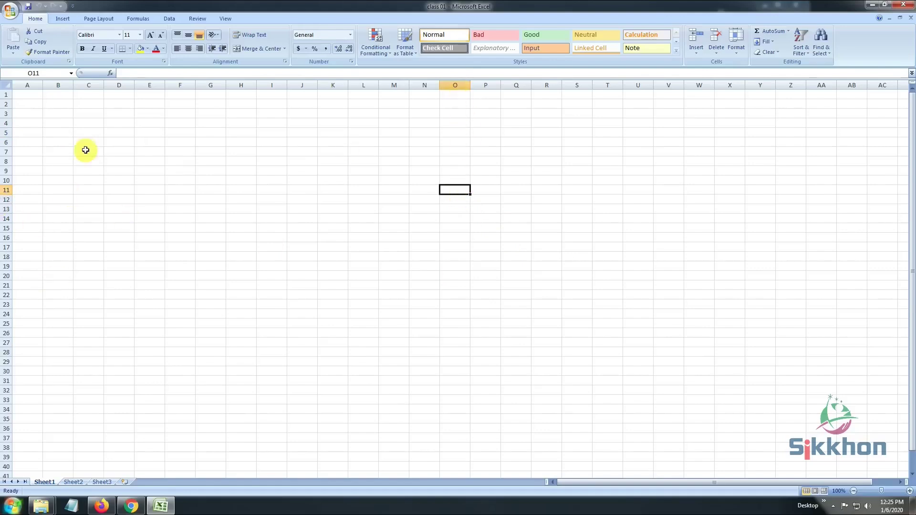
left_click(36, 73)
left_click(164, 183)
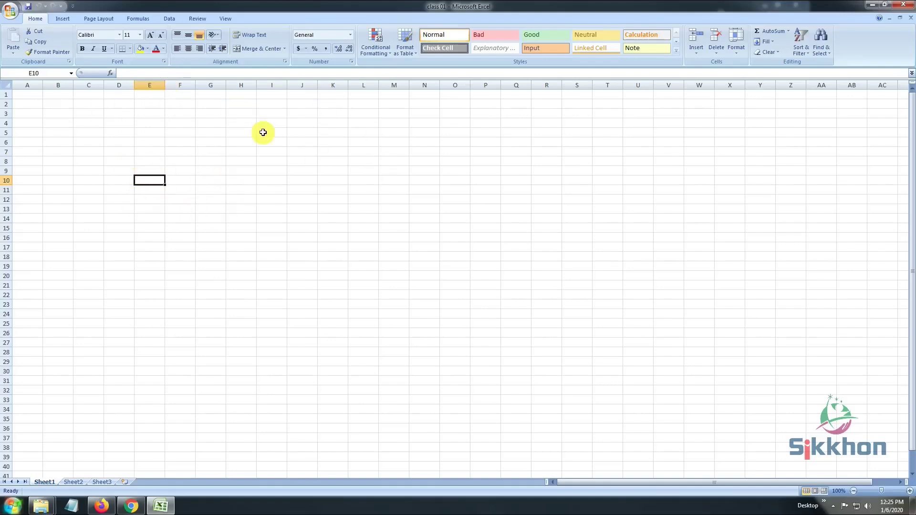
left_click(174, 135)
left_click(175, 234)
left_click(176, 293)
left_click(57, 150)
left_click(62, 113)
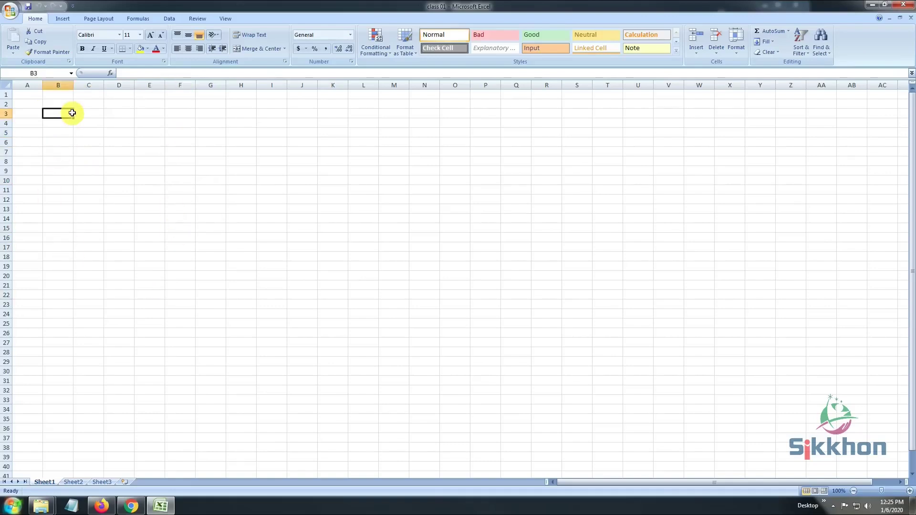
left_click(131, 141)
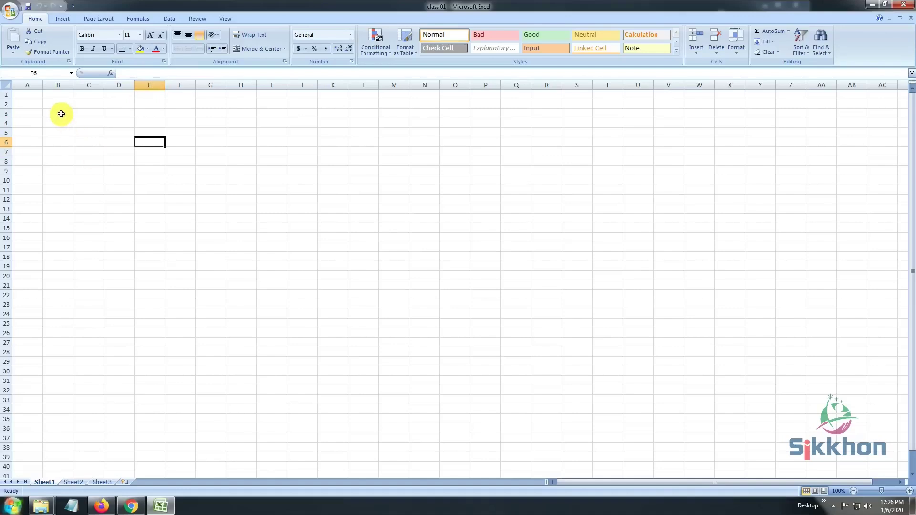
left_click(28, 95)
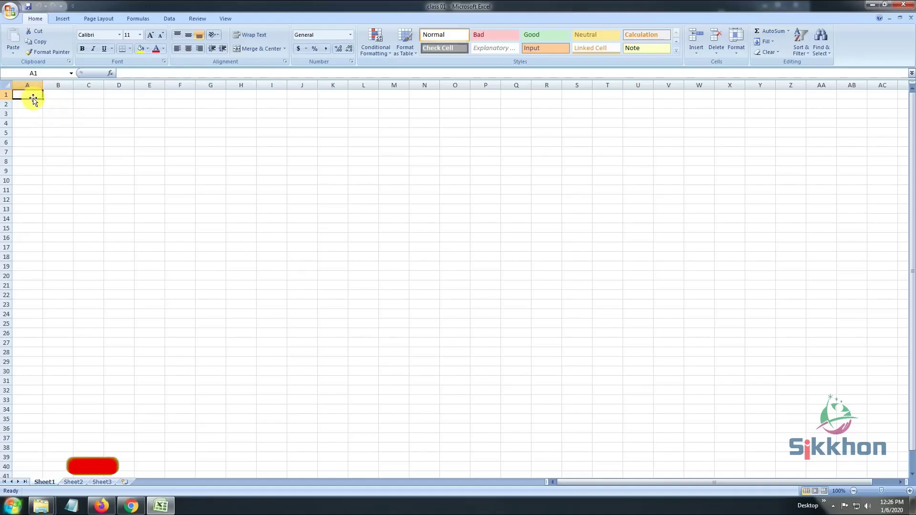
Step: Enter 'Star Design Sales Report For 2019' in cell A1 and confirm the entry
type("Star Design")
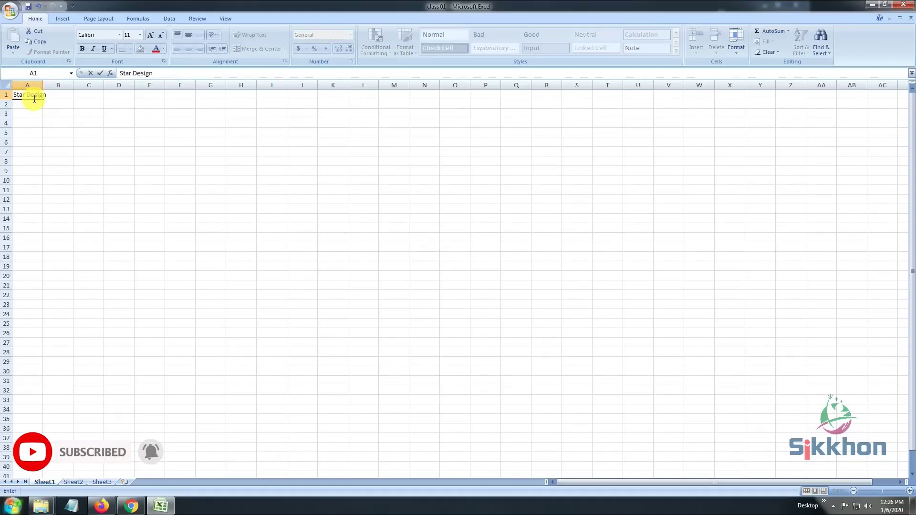
type(" Sales Report For 2019")
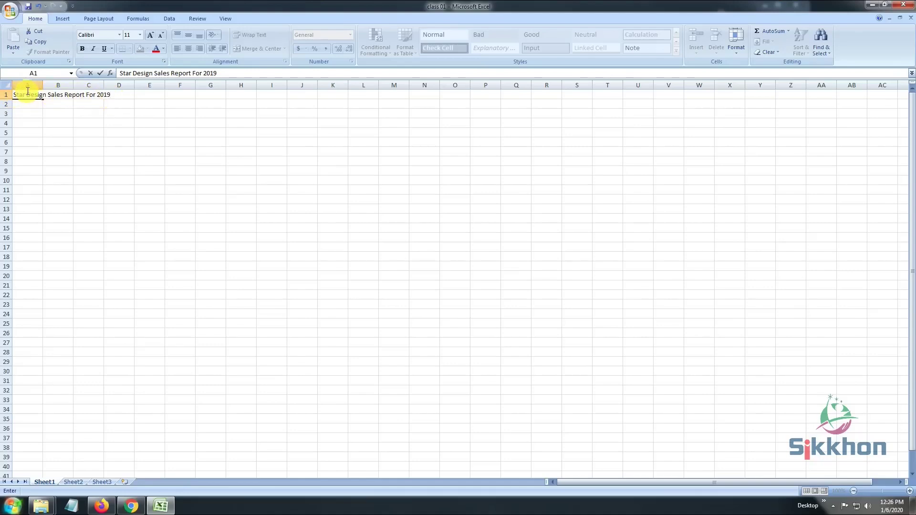
left_click(114, 103)
left_click(63, 131)
left_click(24, 120)
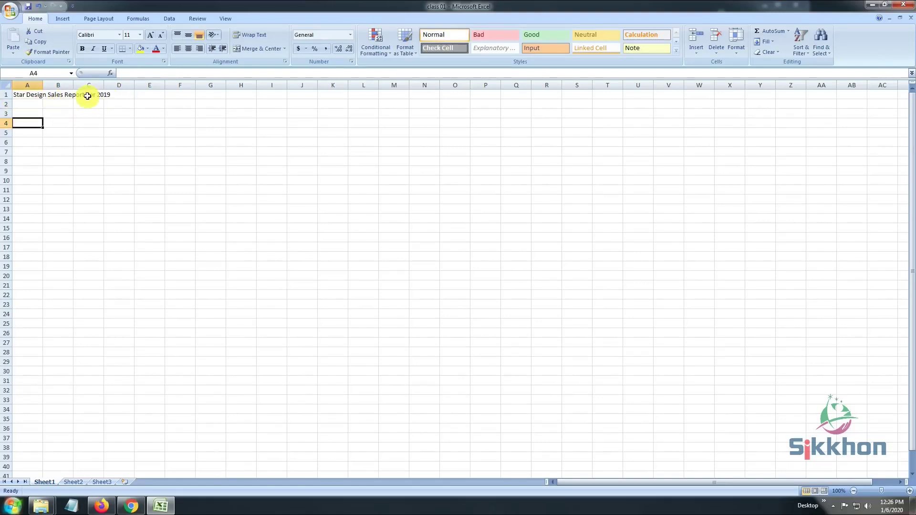
left_click(60, 94)
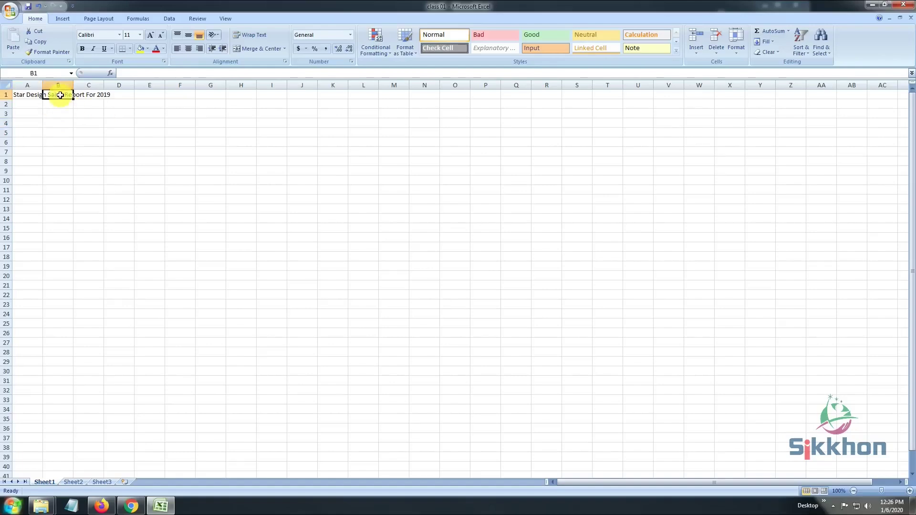
left_click(129, 75)
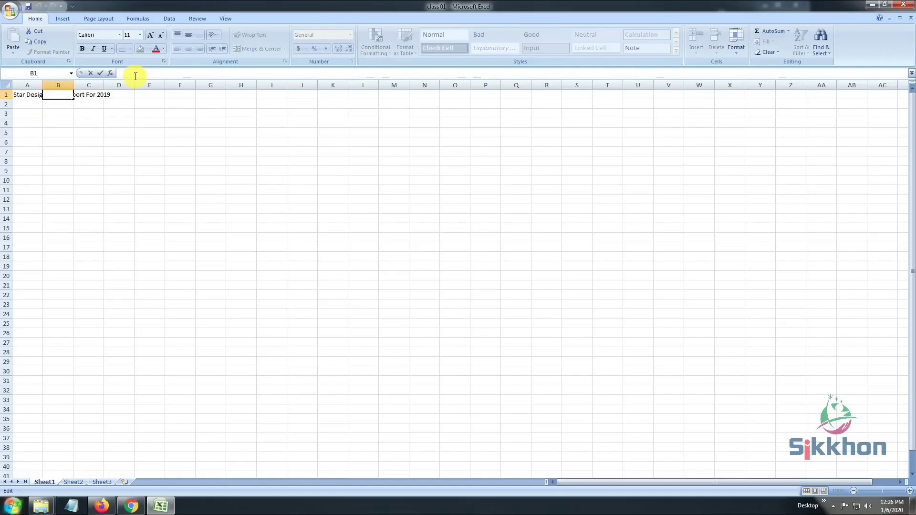
left_click(19, 93)
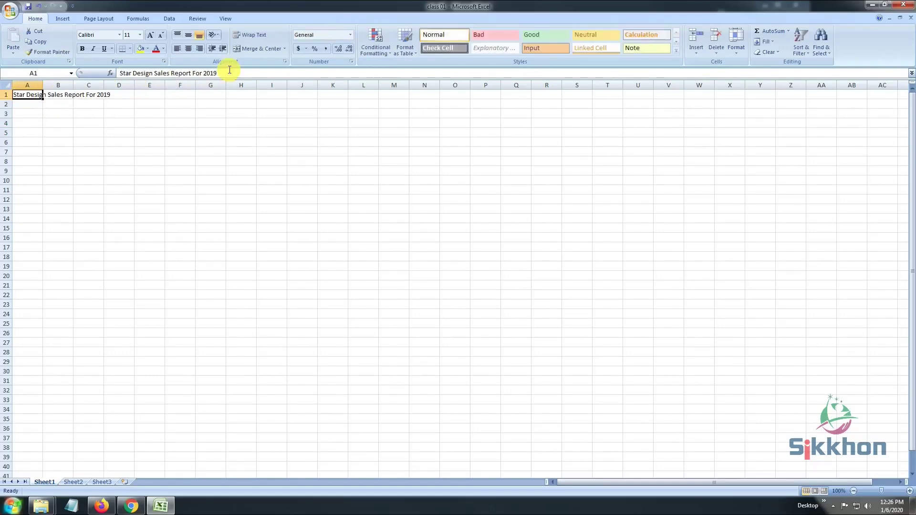
left_click_drag(230, 72, 108, 80)
left_click(29, 114)
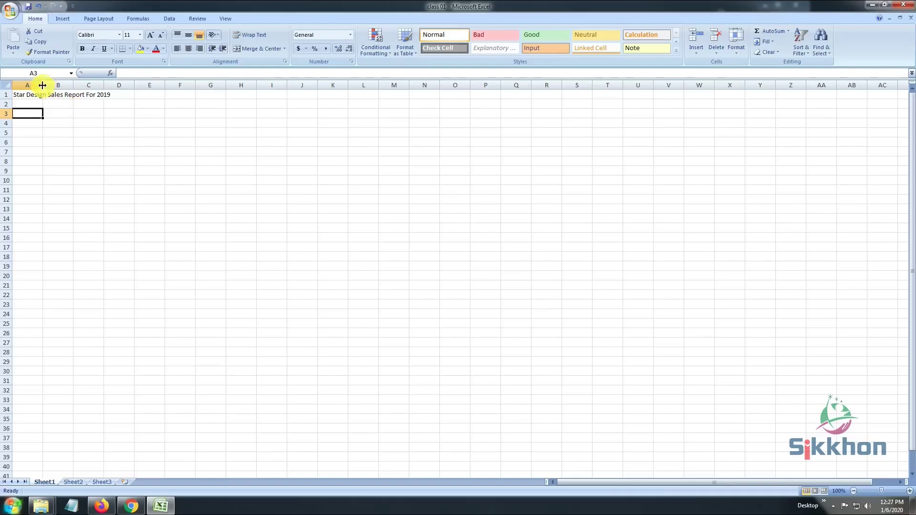
left_click_drag(42, 85, 42, 85)
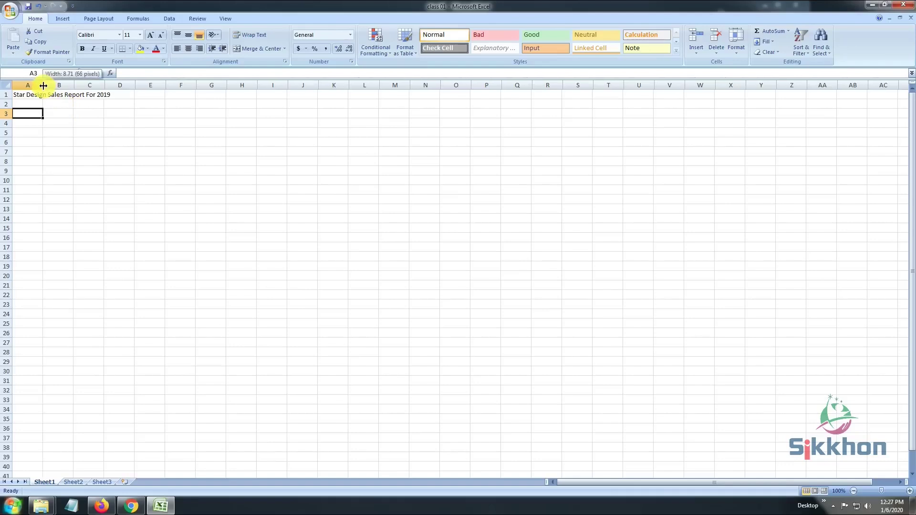
left_click_drag(43, 85, 118, 86)
left_click(98, 133)
left_click_drag(62, 132, 53, 381)
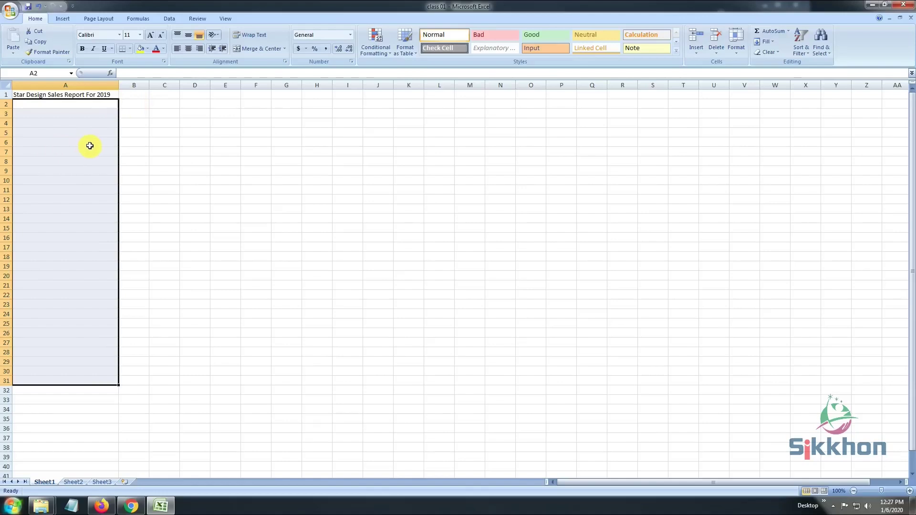
left_click(156, 138)
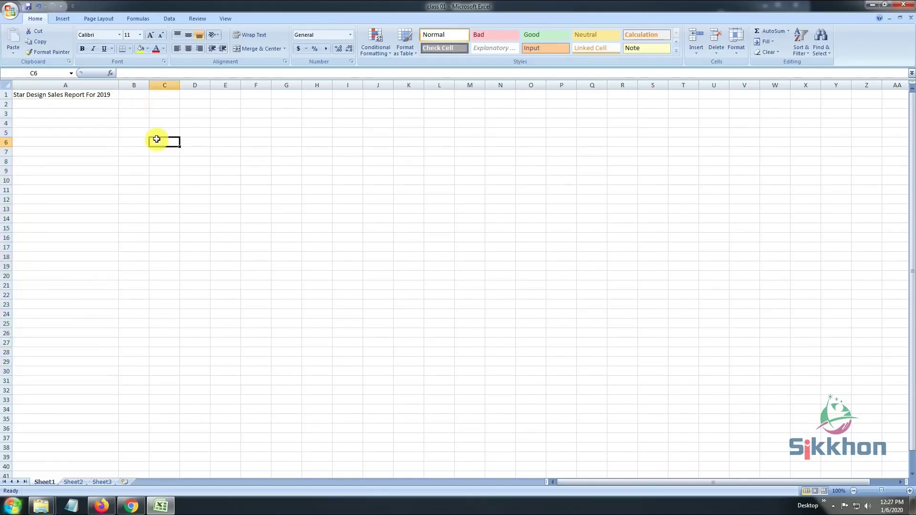
key("ctrl+z")
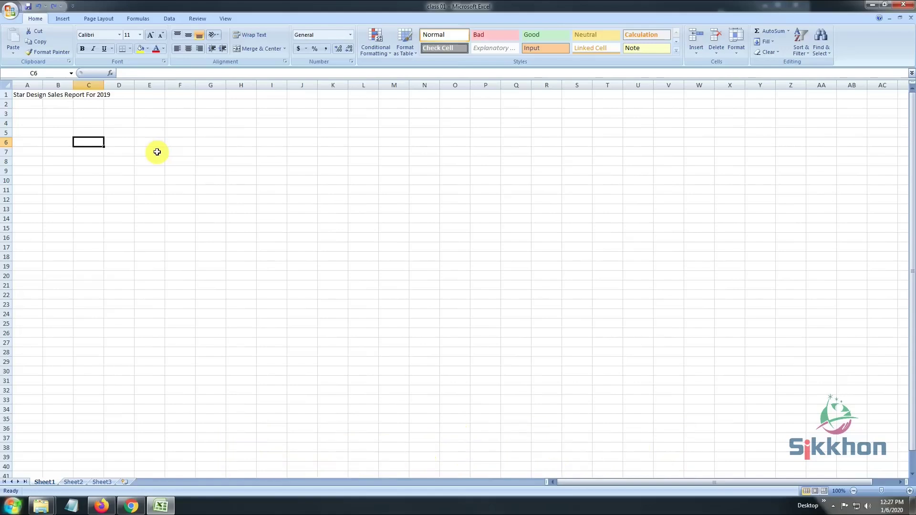
left_click(24, 94)
left_click(62, 95)
left_click(98, 94)
left_click(125, 95)
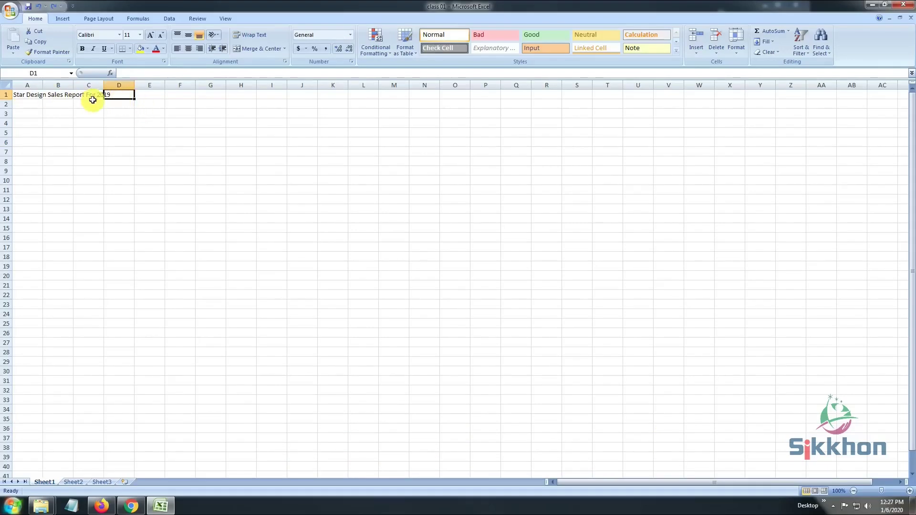
left_click(82, 118)
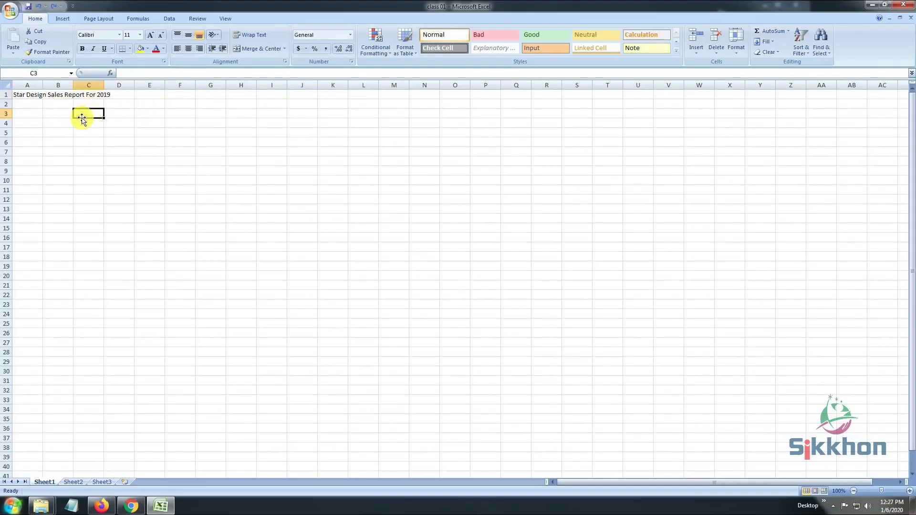
left_click(26, 94)
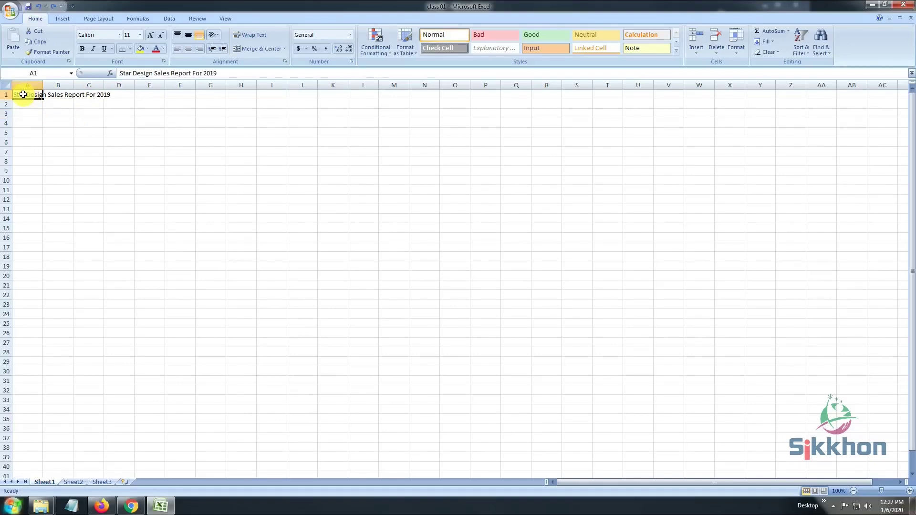
left_click_drag(36, 94, 111, 101)
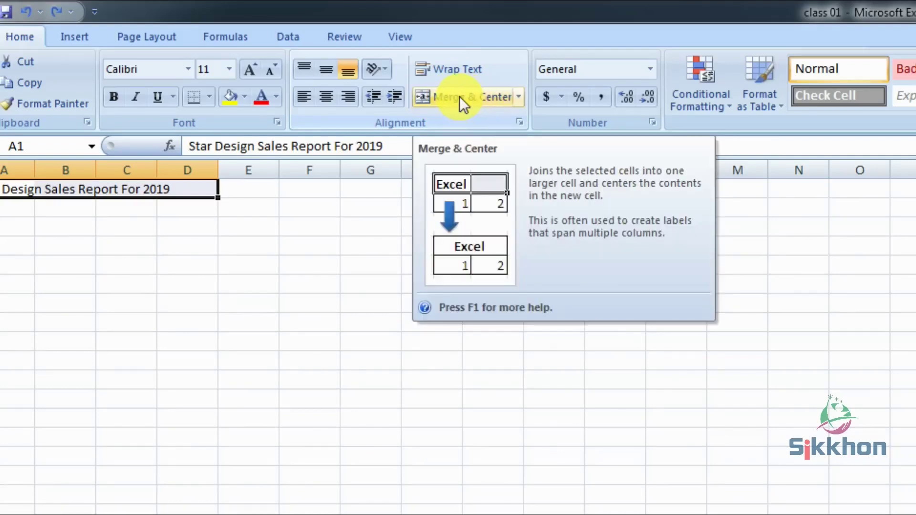
left_click(460, 97)
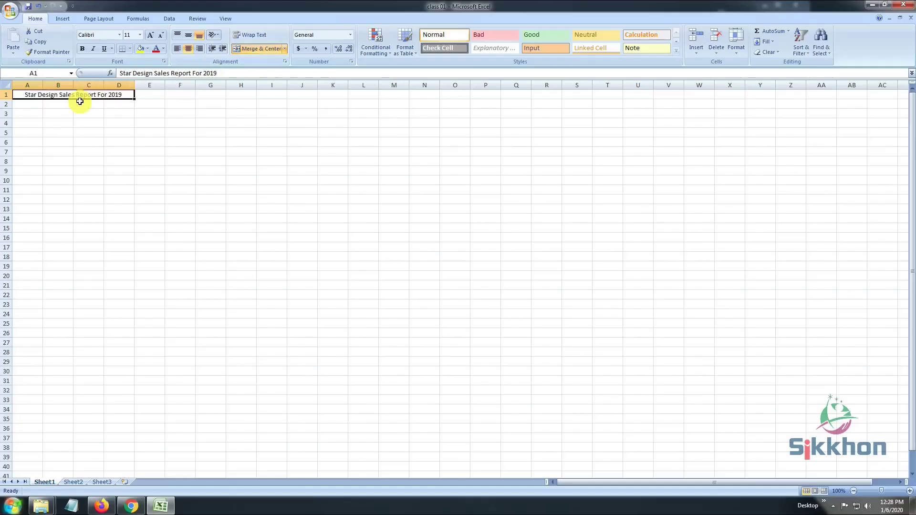
left_click(78, 114)
left_click(53, 95)
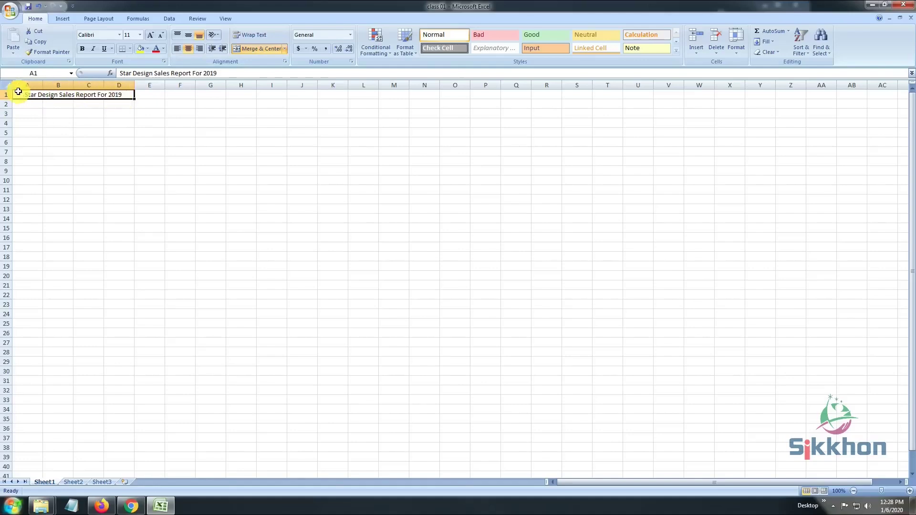
left_click(61, 112)
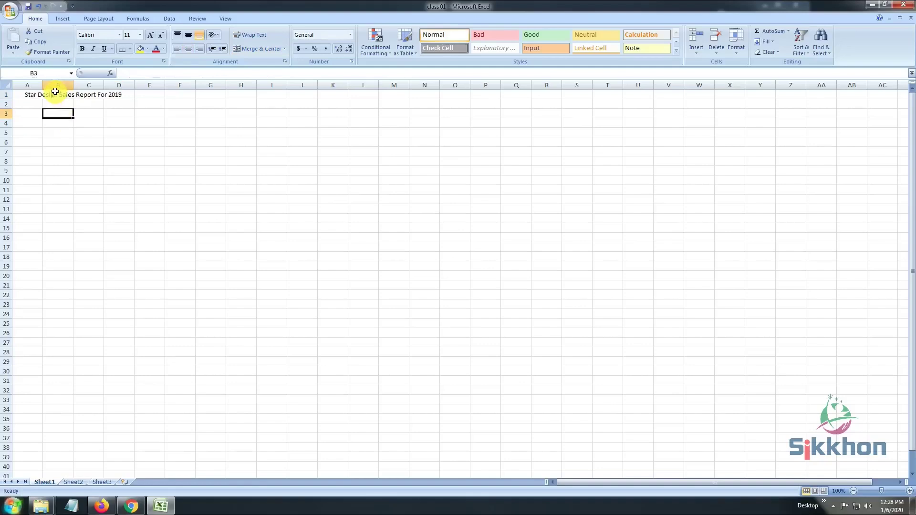
left_click(59, 94)
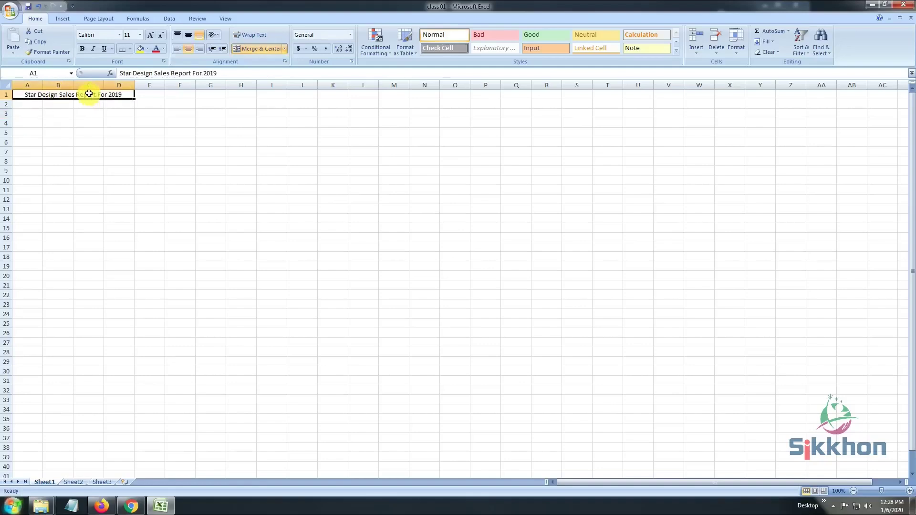
Step: Turn off Merge & Center so the title returns to cell A1 alone
left_click(57, 104)
left_click(59, 96)
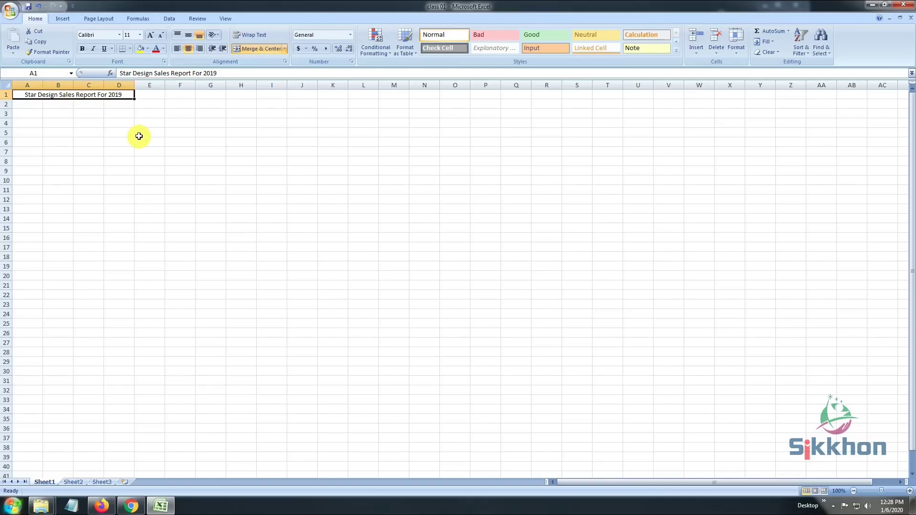
left_click(269, 47)
left_click(143, 175)
Step: Merge the empty block F4:G8 into one cell and view the merge options list
left_click_drag(149, 129, 180, 152)
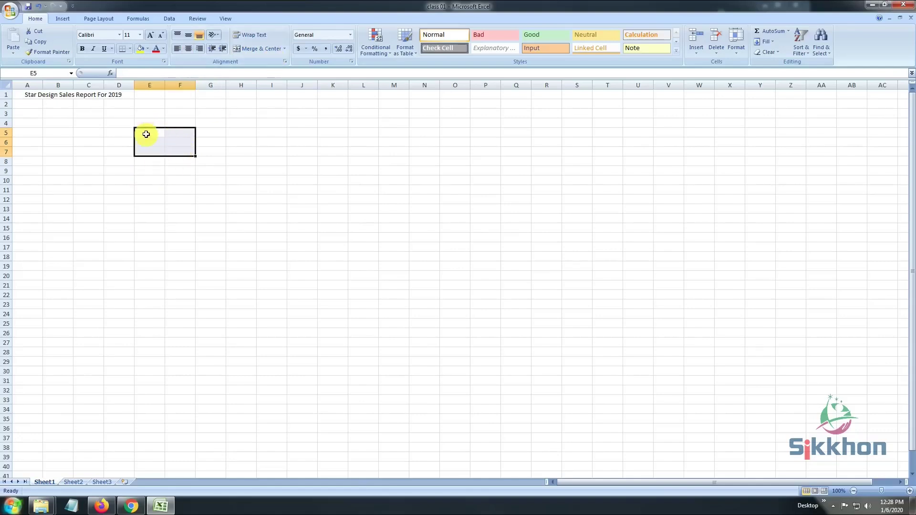
left_click(207, 121)
left_click_drag(172, 121, 218, 162)
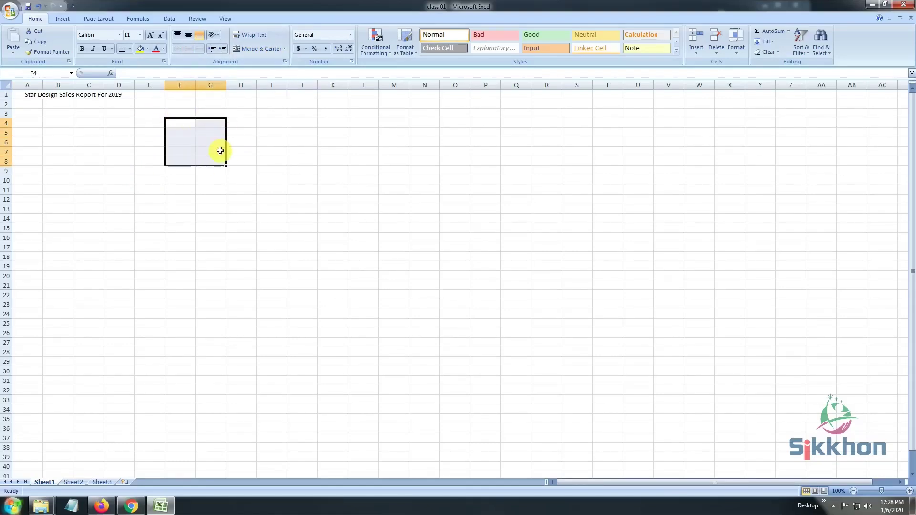
left_click(264, 50)
left_click(236, 170)
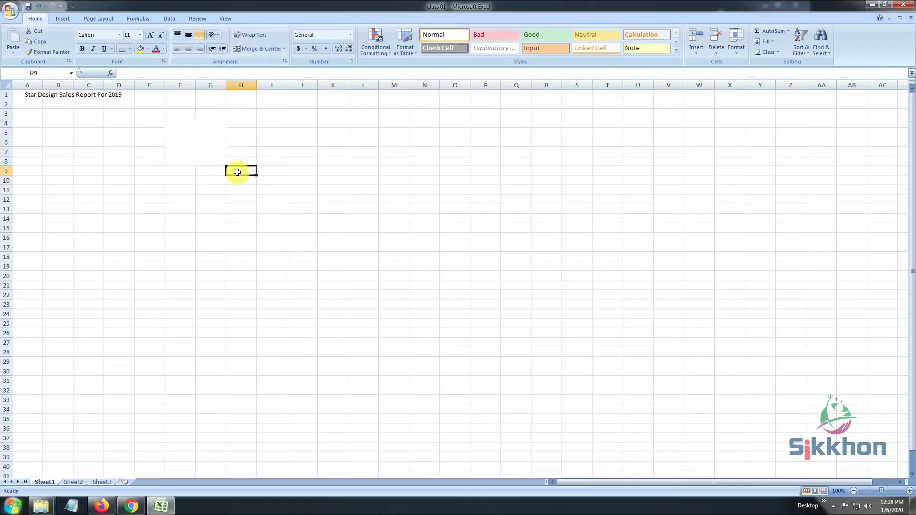
left_click(200, 142)
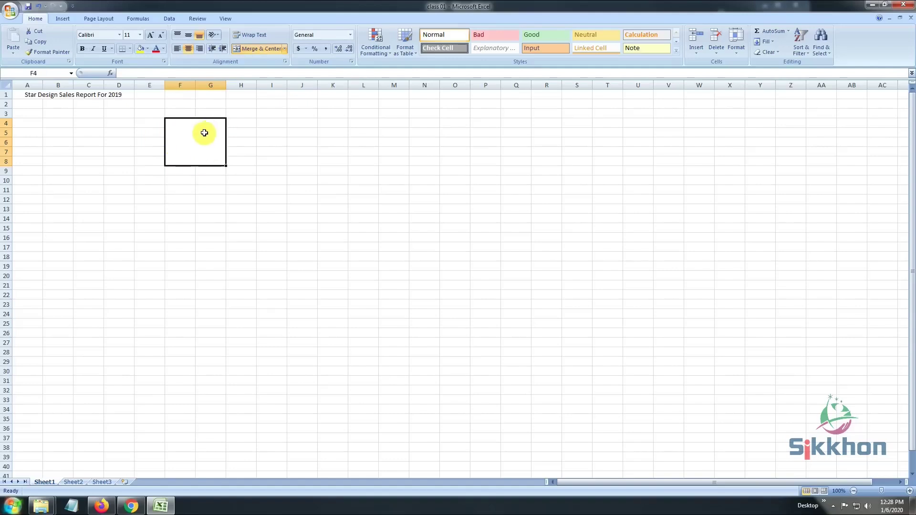
left_click(284, 50)
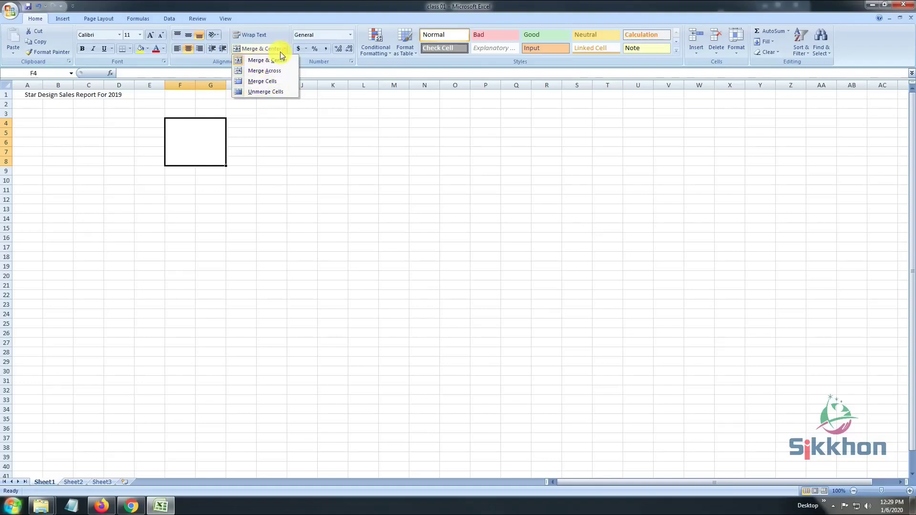
left_click(284, 48)
left_click(274, 110)
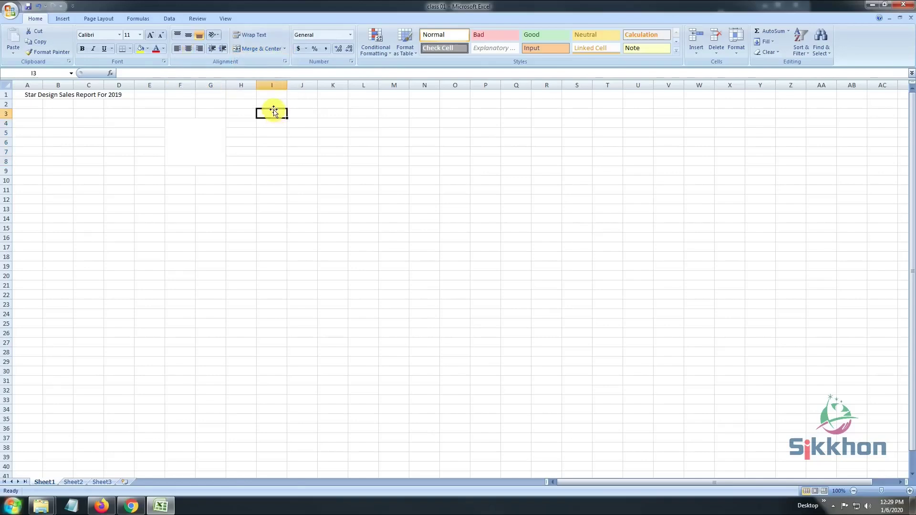
Step: Undo the demo merge with Ctrl+Z and merge-and-centre the title across A1:D1
key("ctrl+z")
key("ctrl+z")
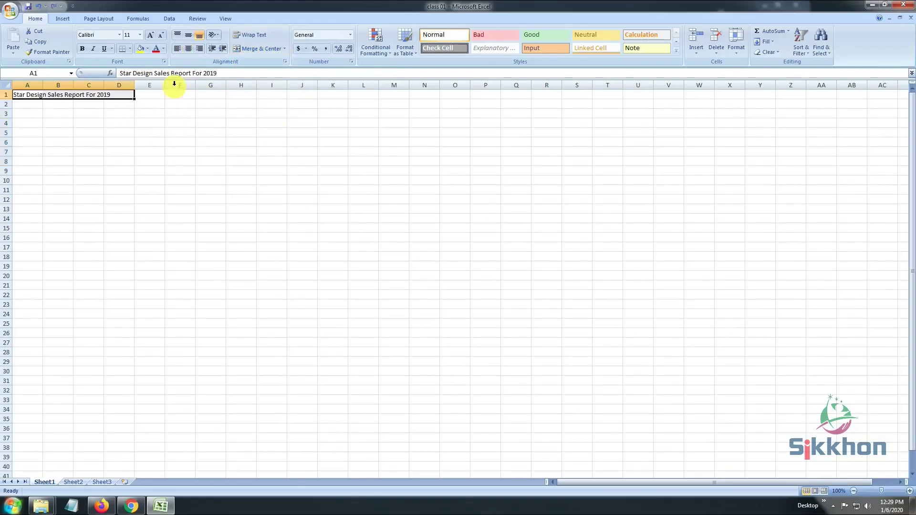
left_click(255, 49)
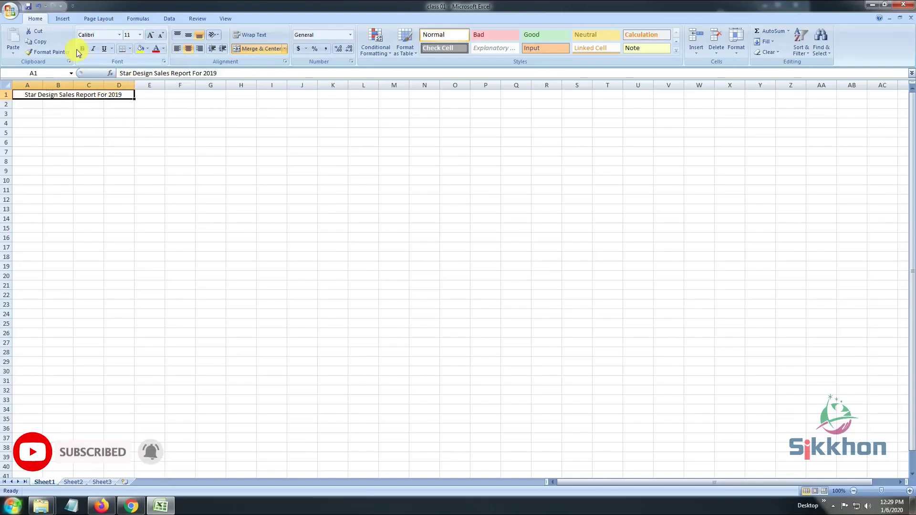
Step: Try the Berlin Sans FB Demi font on the title
left_click(118, 35)
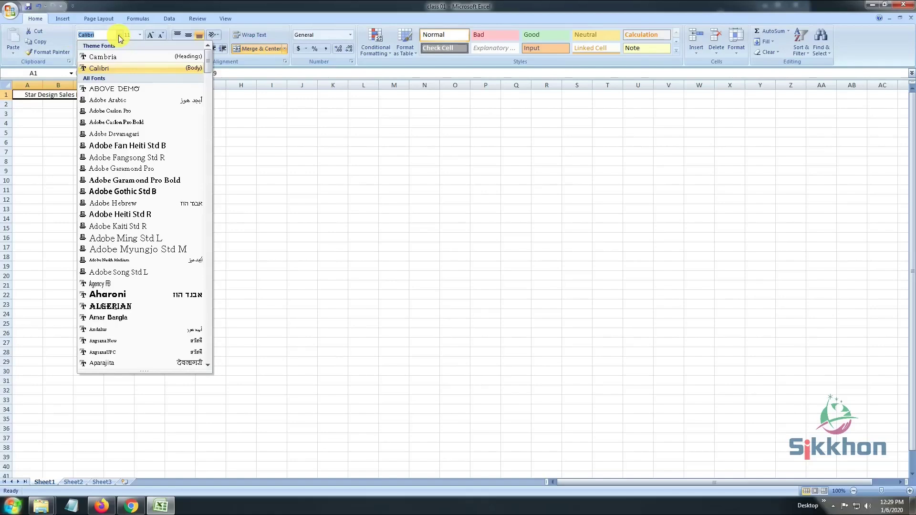
left_click_drag(207, 53, 210, 84)
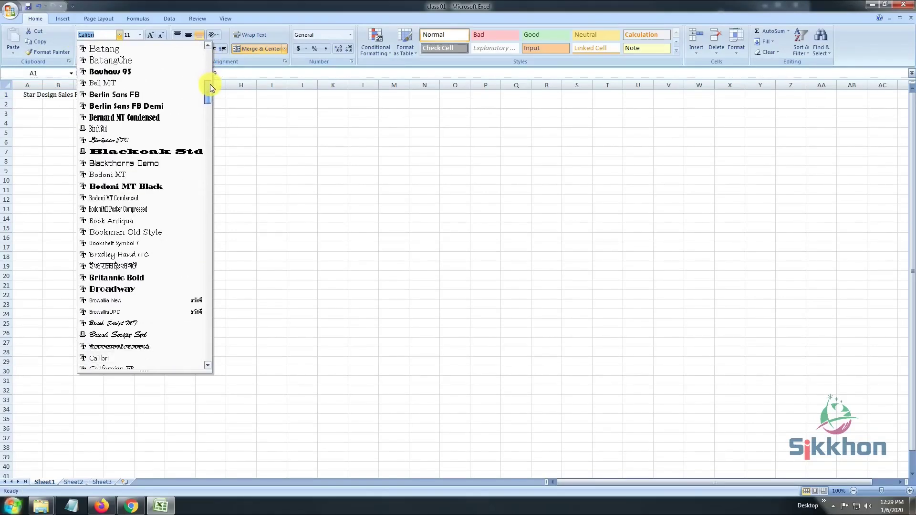
left_click(138, 105)
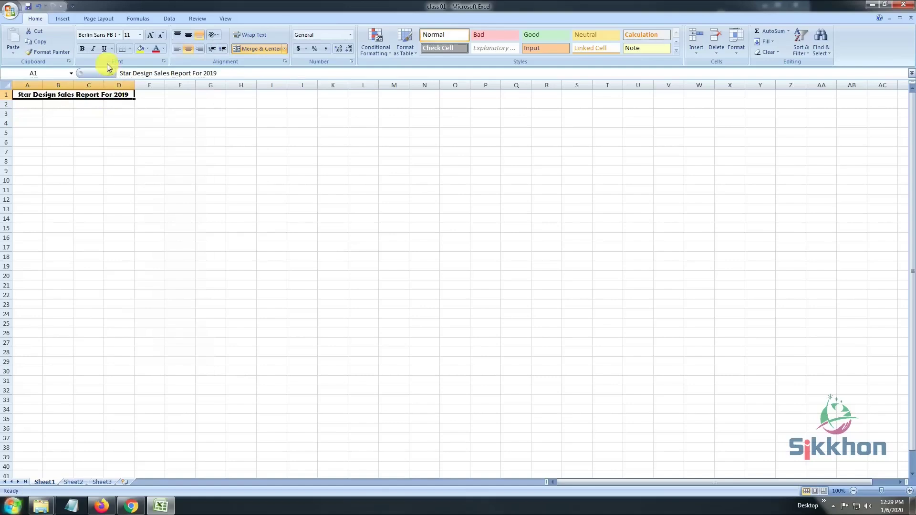
Step: Change the title font to Arial by typing it in the Font box
left_click(119, 35)
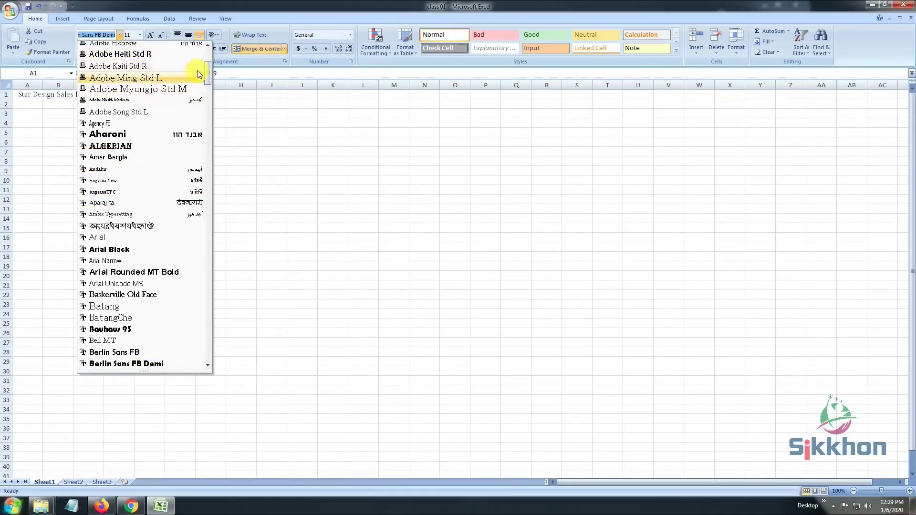
left_click_drag(208, 76, 208, 60)
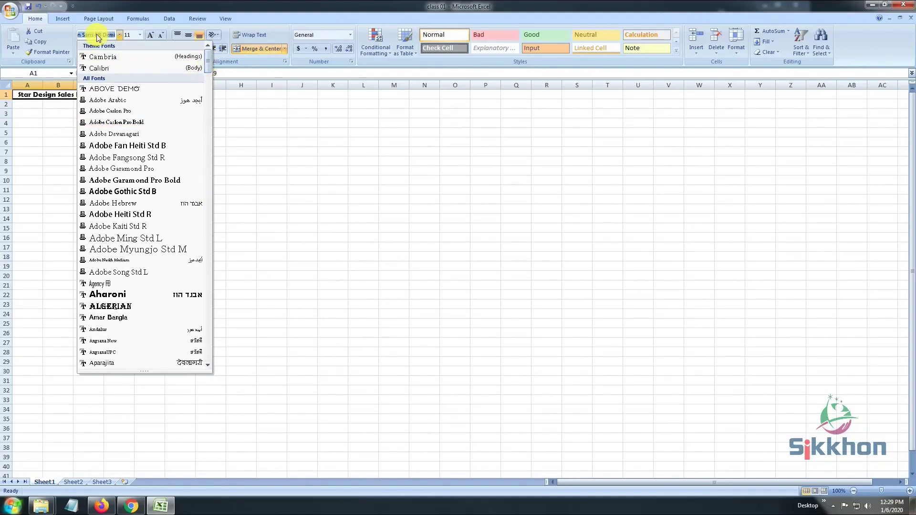
type("A")
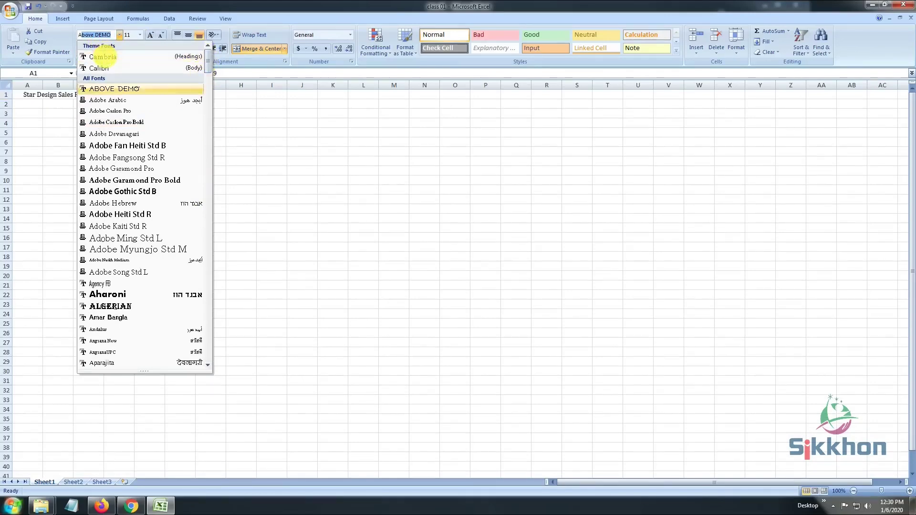
type("rial")
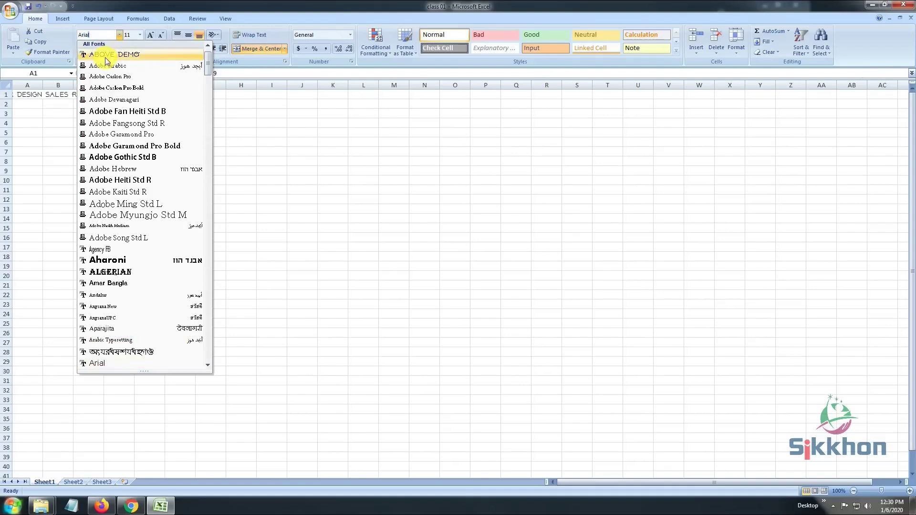
key("Return")
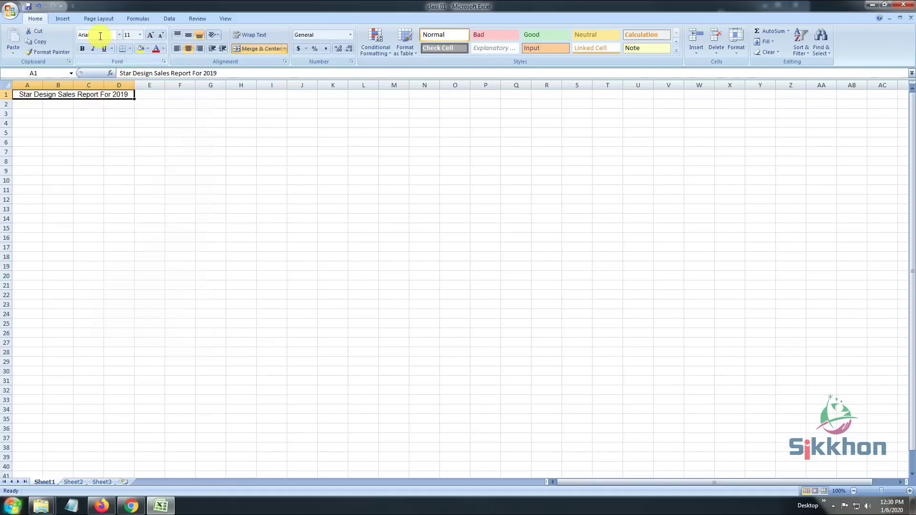
left_click(140, 35)
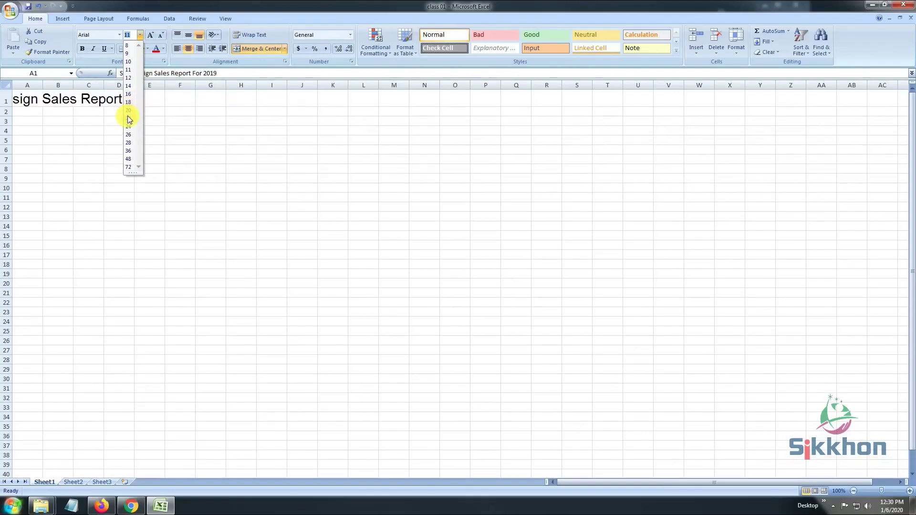
Step: Set the Arial title to size 22, then reselect the merged A1:D1 title cell
left_click(128, 118)
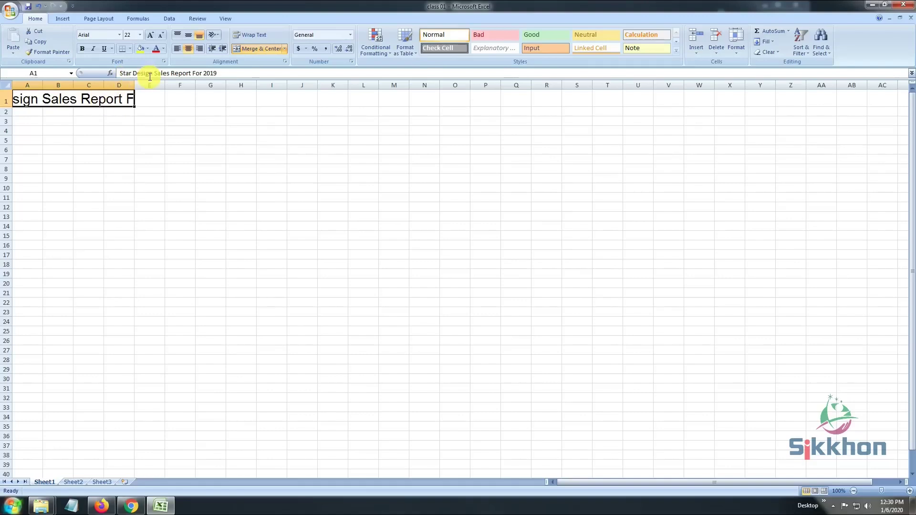
left_click(116, 150)
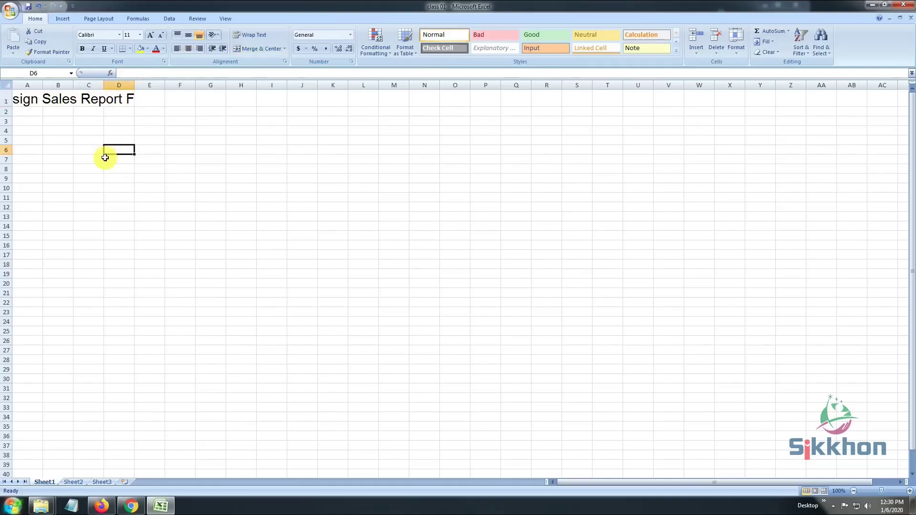
left_click(121, 101)
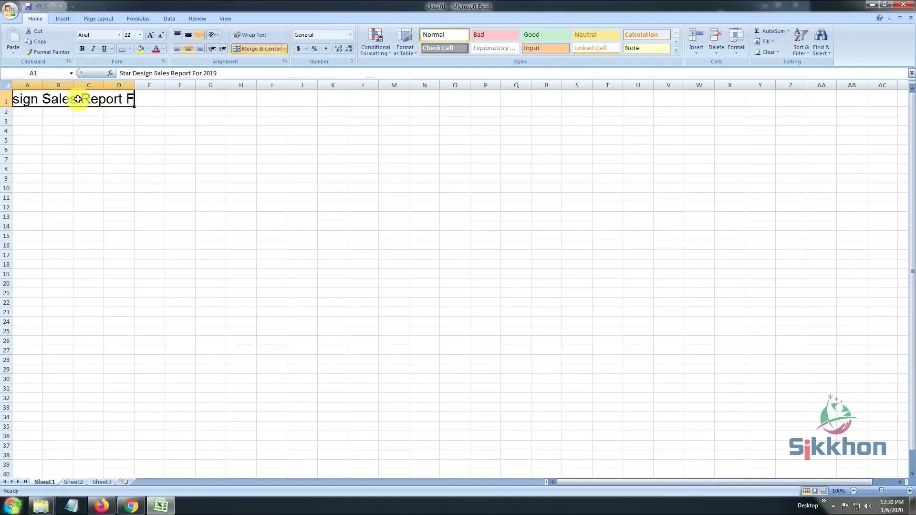
Step: Extend the title merge across row 1 to column H
left_click_drag(79, 98, 243, 98)
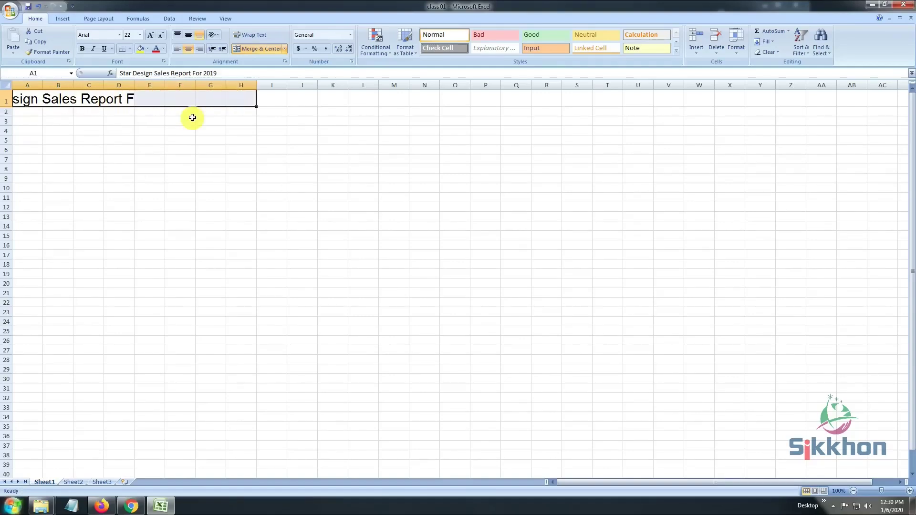
left_click(263, 49)
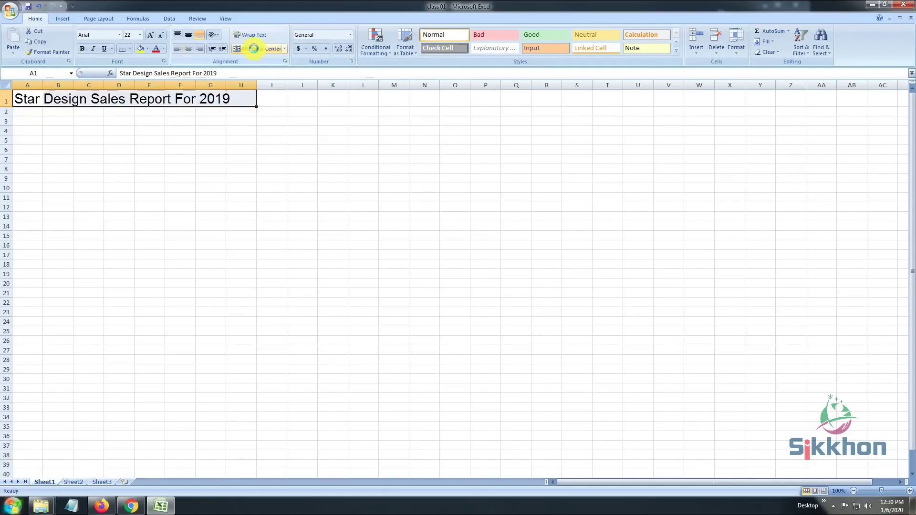
left_click(118, 111)
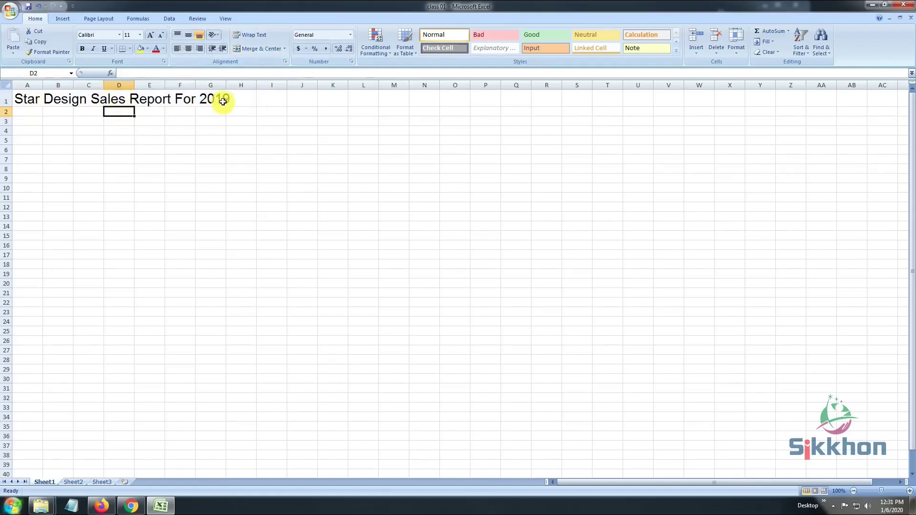
Step: Check cells along the title row, then select A1:G1 for the title
left_click(56, 99)
left_click(190, 103)
left_click(221, 99)
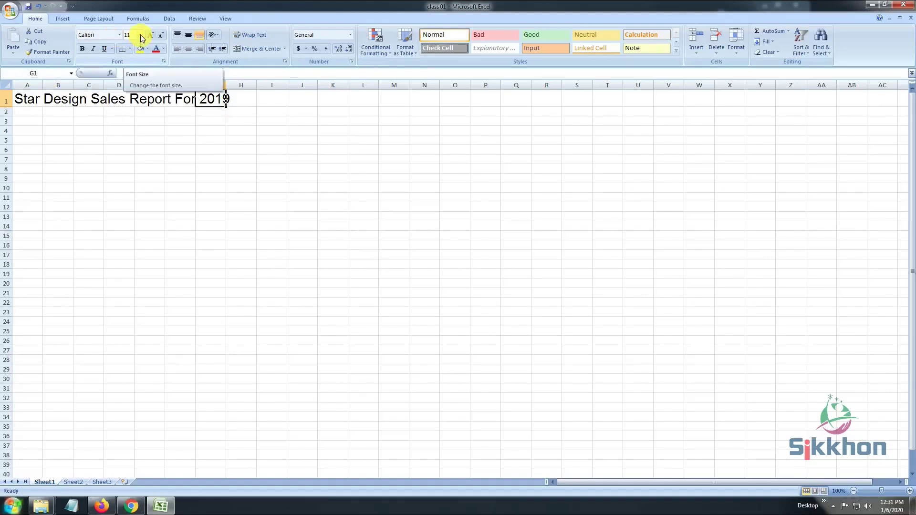
left_click(119, 99)
left_click(66, 99)
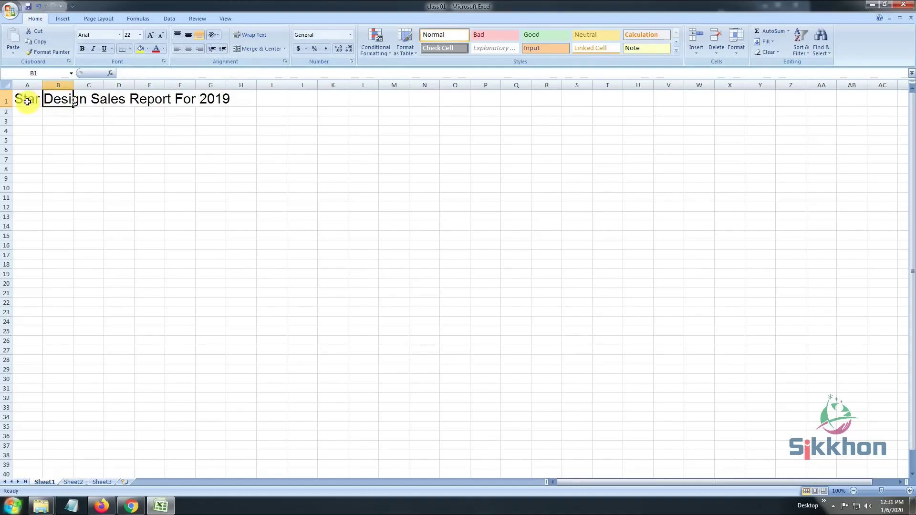
mouse_move(21, 98)
left_mouse_down()
mouse_move(224, 96)
mouse_move(234, 85)
left_mouse_up()
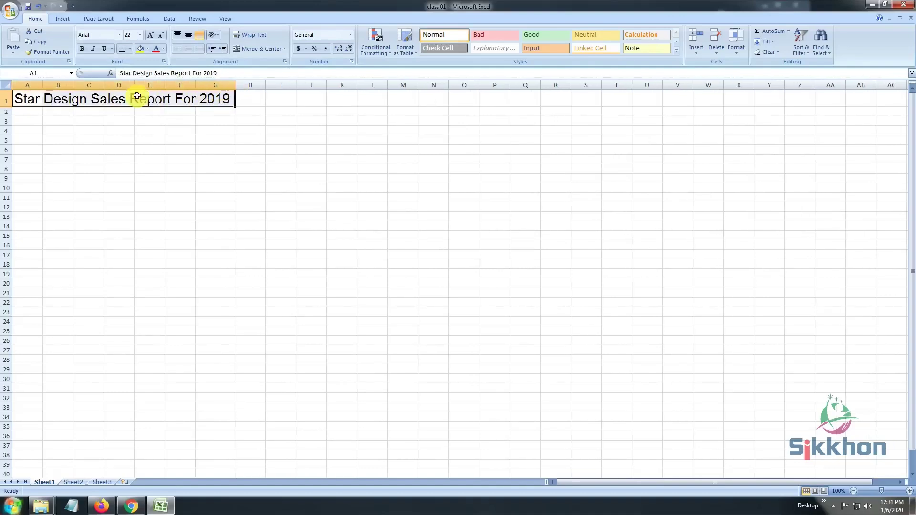
Step: Make the 22-point Arial title bold, italic and underlined, widening column G to fit A1:G1
left_click(82, 48)
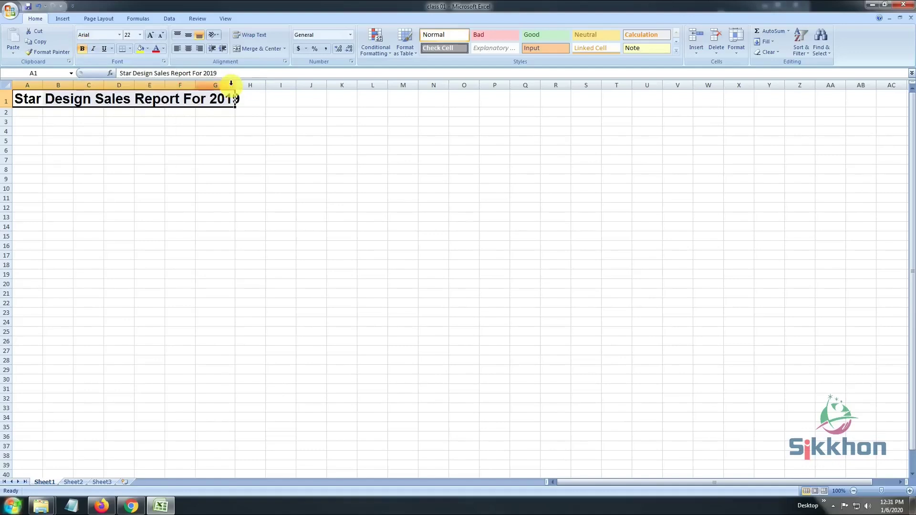
left_click_drag(235, 84, 258, 85)
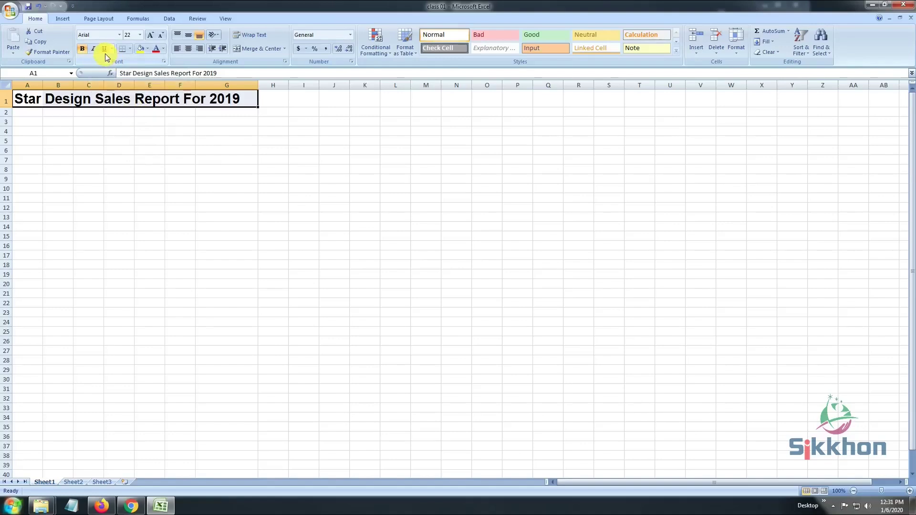
left_click(90, 50)
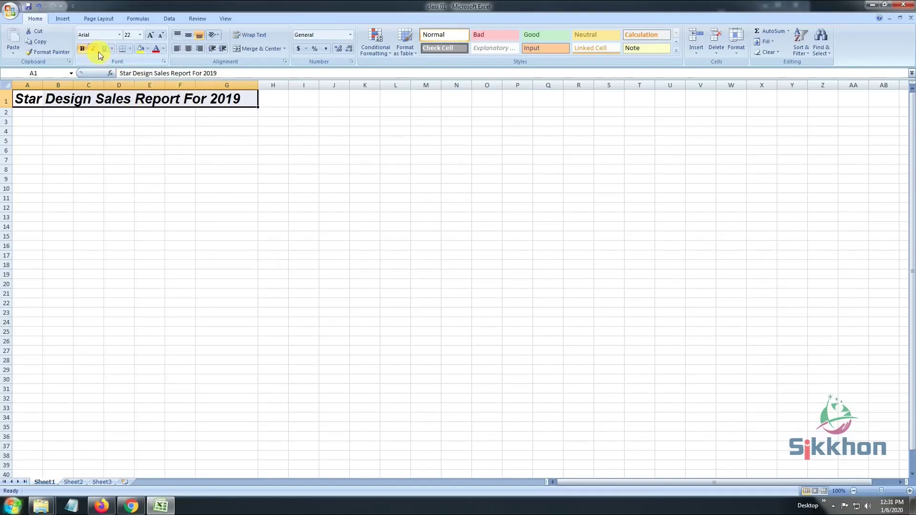
left_click(104, 51)
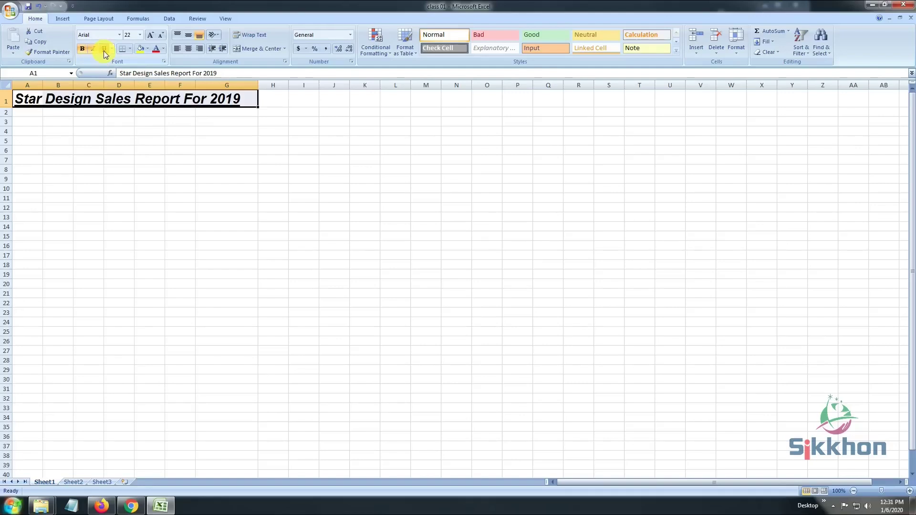
left_click(130, 140)
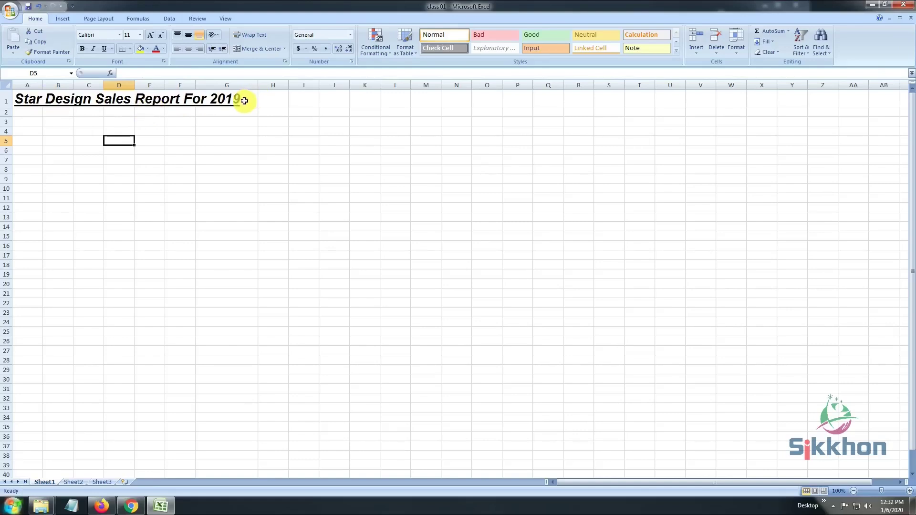
left_click_drag(239, 98, 18, 98)
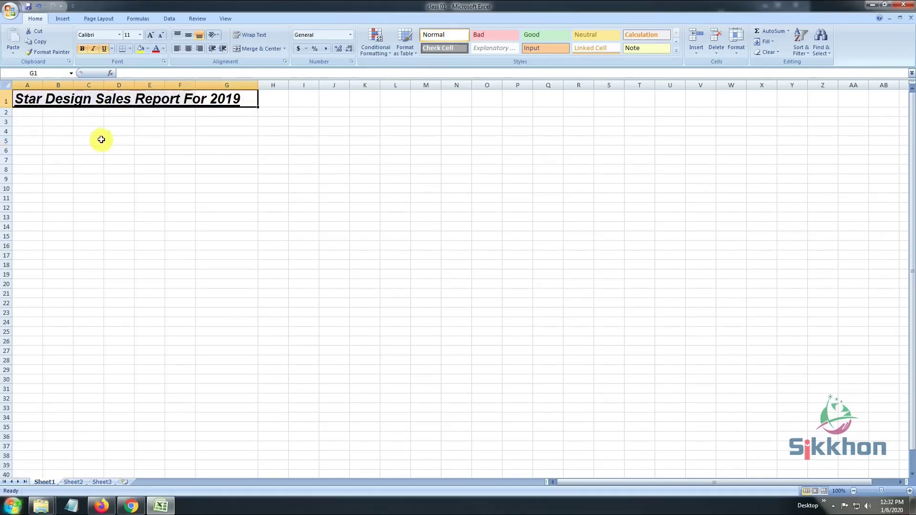
Step: Try a double underline on the title, then reselect A1:G1
left_click(113, 50)
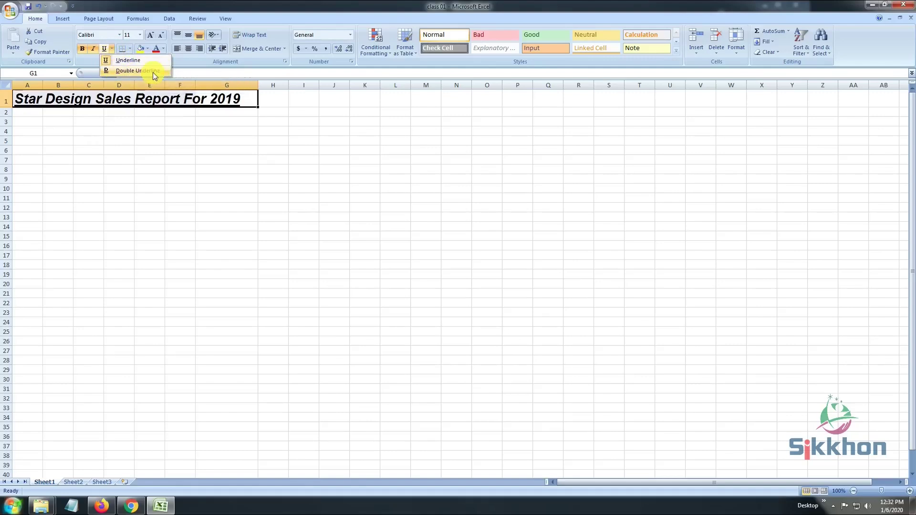
left_click(138, 71)
left_click(118, 148)
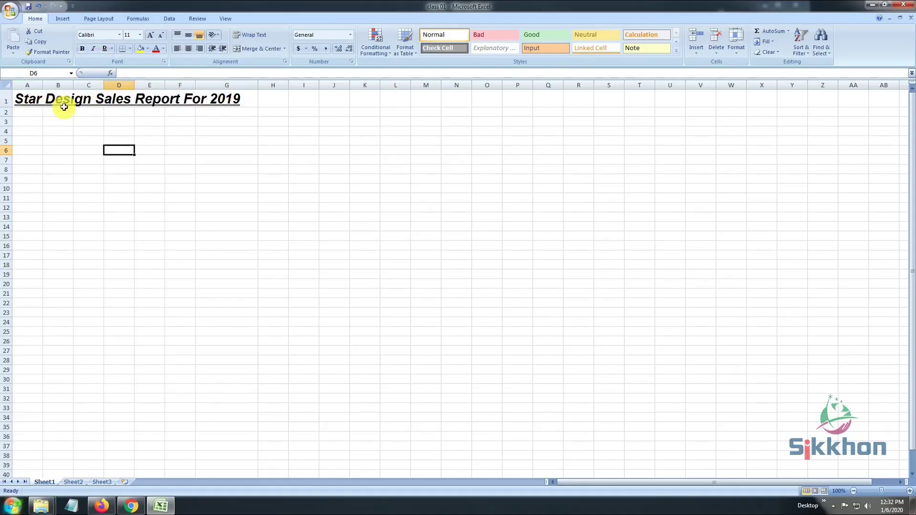
left_click_drag(27, 96, 221, 96)
Step: Switch the title to a single underline, then remove underlining entirely
left_click(112, 48)
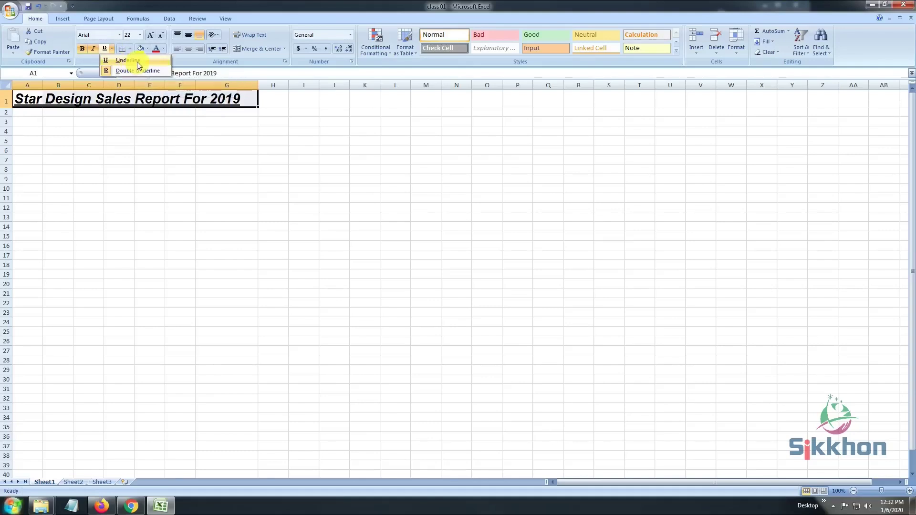
left_click(137, 62)
left_click(105, 49)
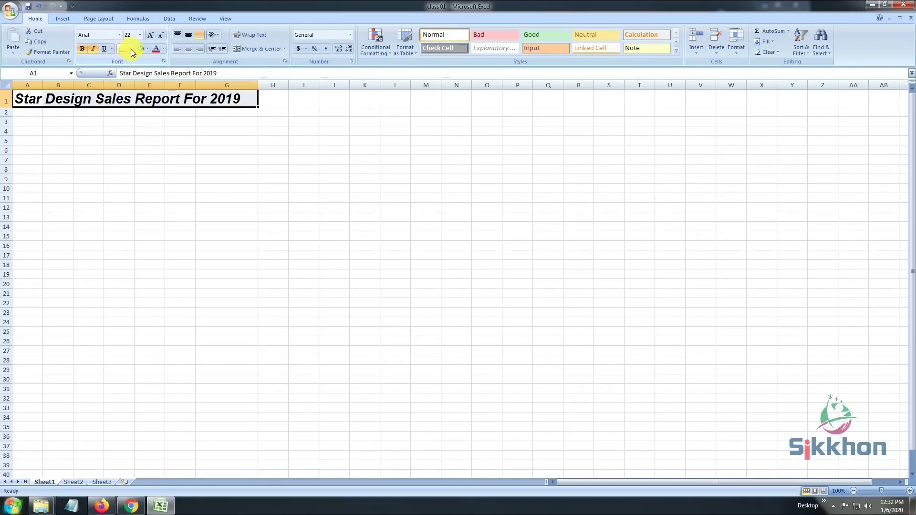
Step: Colour the title text dark blue-grey and shade A1:G1 with a yellow fill
left_click(163, 49)
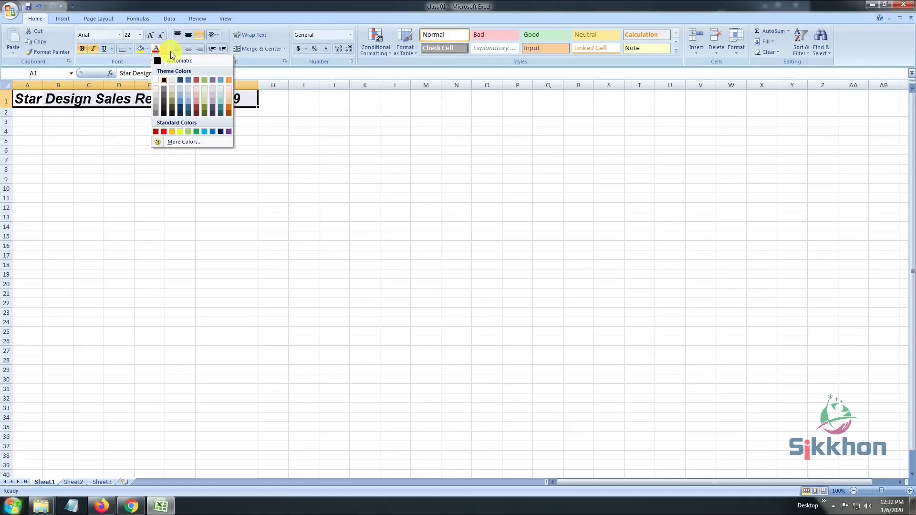
left_click(188, 106)
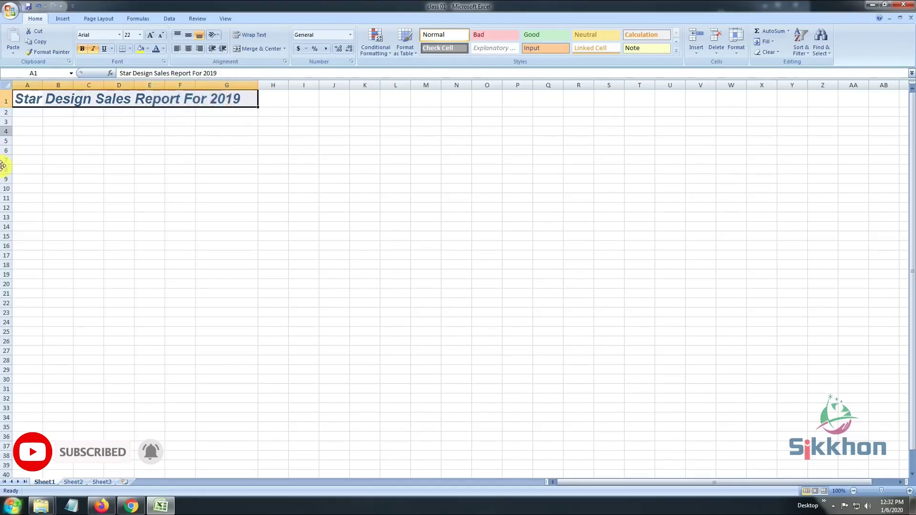
left_click(142, 52)
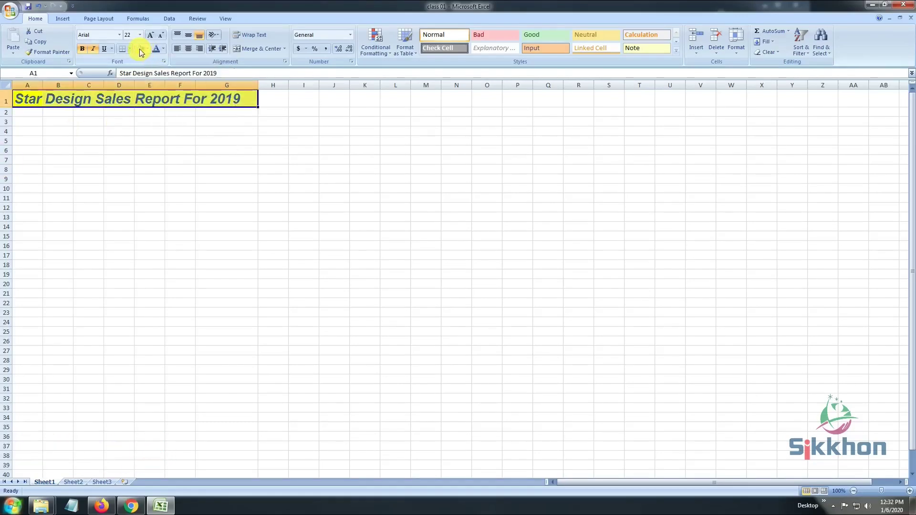
left_click(110, 130)
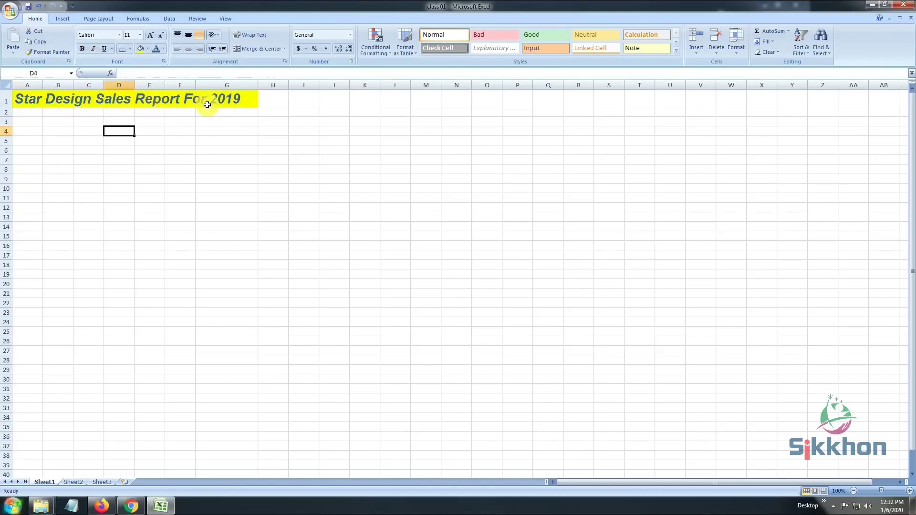
left_click_drag(229, 100, 22, 95)
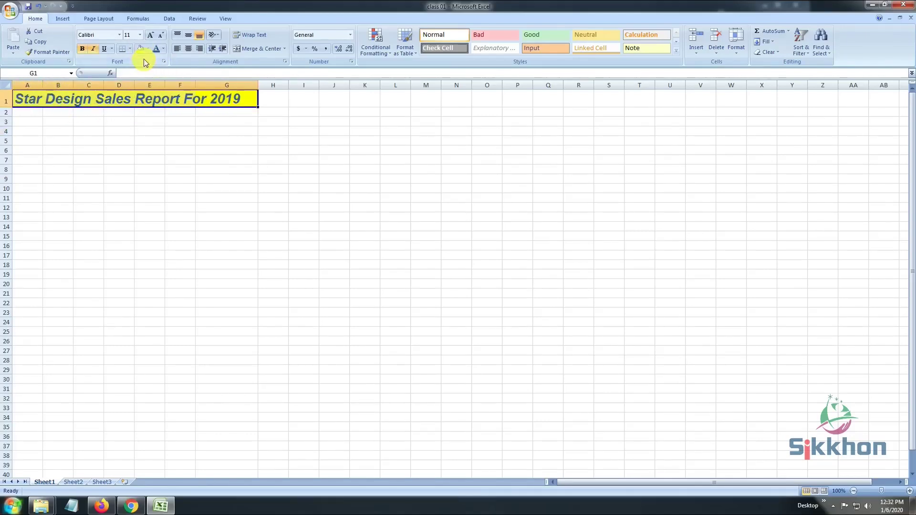
Step: Fill cell E4 and the block G5:J13 with yellow
left_click(146, 132)
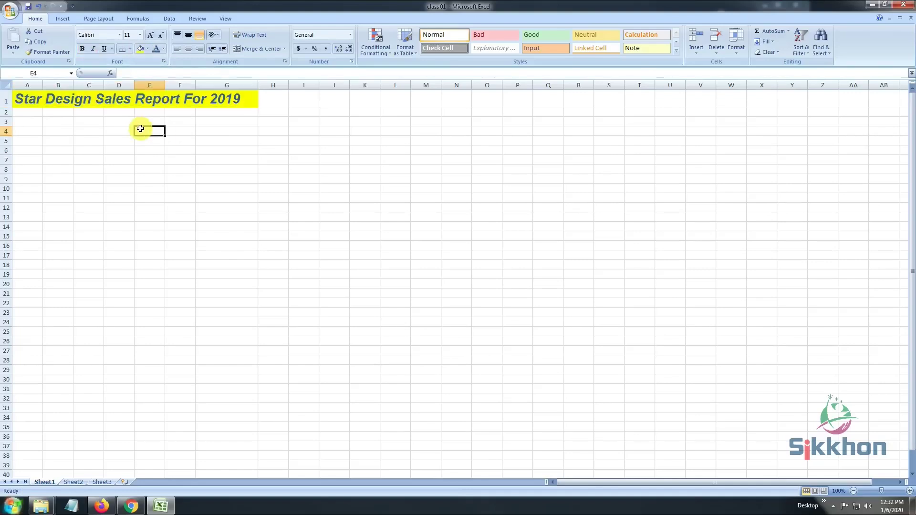
left_click(140, 50)
left_click(179, 195)
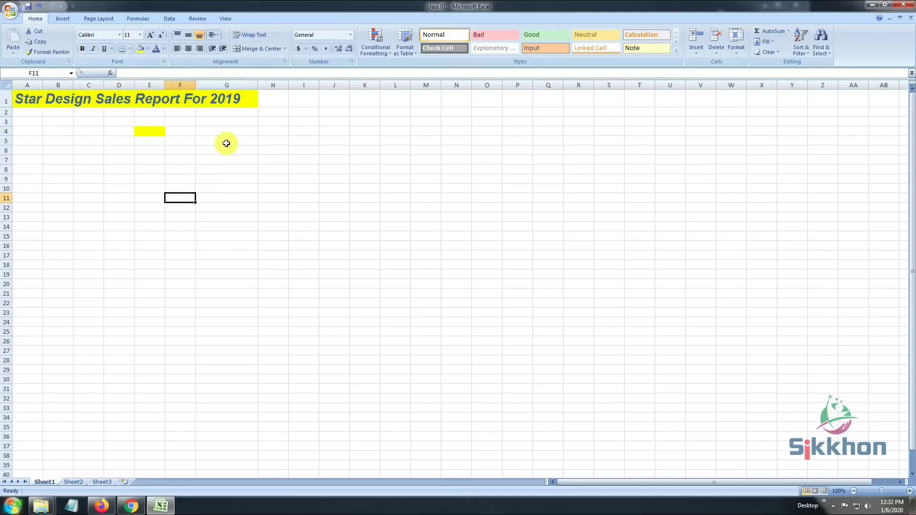
left_click_drag(225, 143, 340, 221)
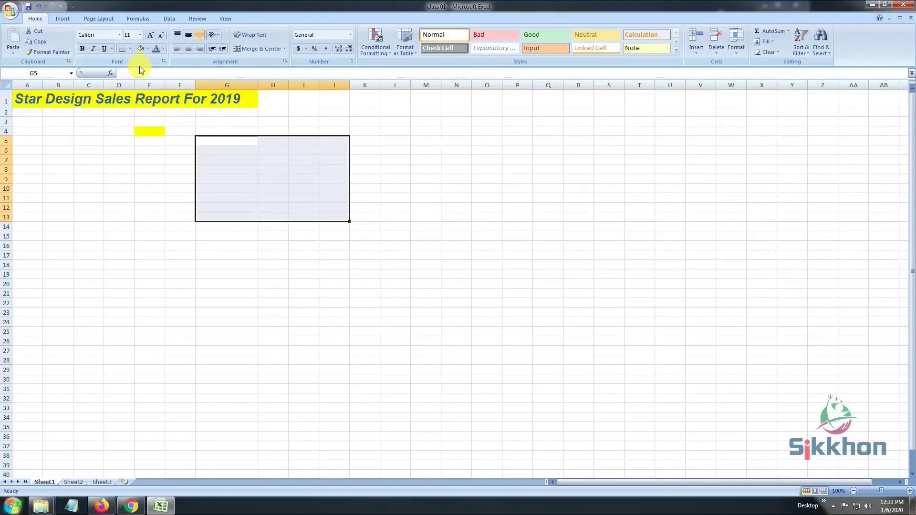
left_click(140, 49)
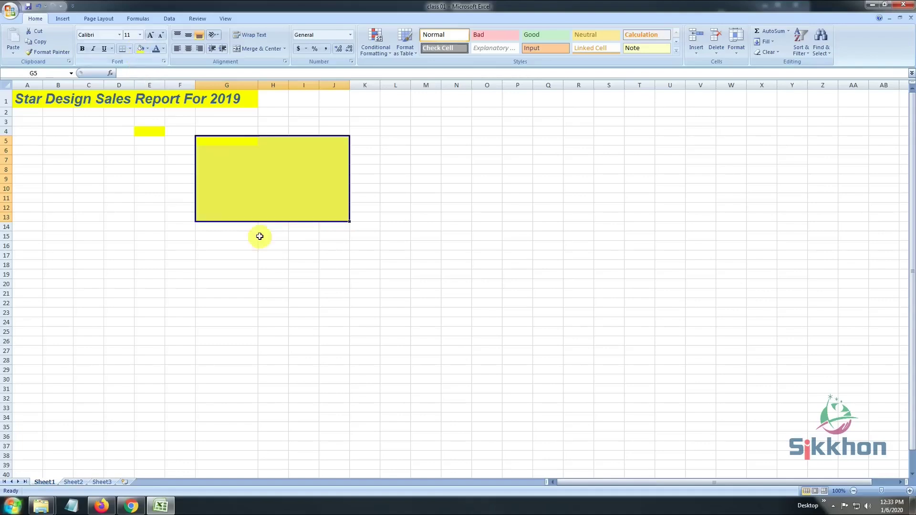
left_click(287, 212)
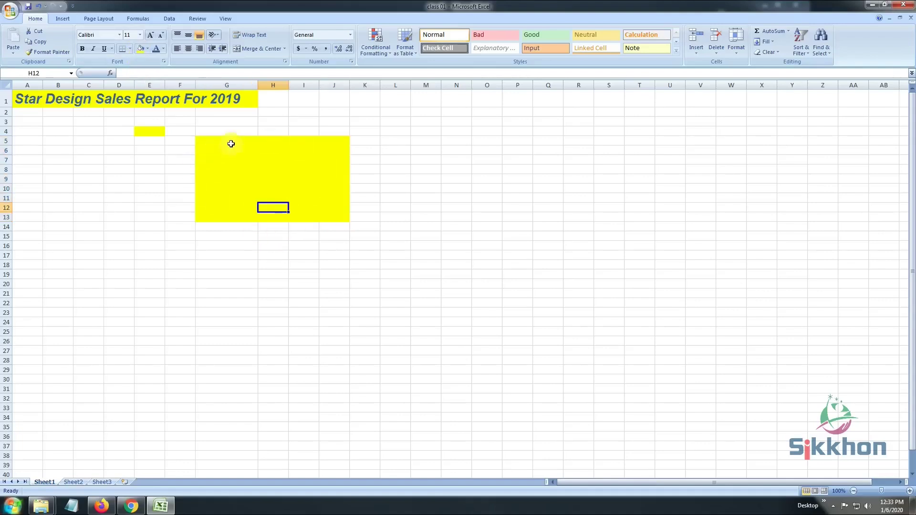
Step: Enter the test text 'sdsdf' in G6 and give it a yellow font colour
left_click(273, 160)
left_click(219, 143)
left_click(219, 195)
left_click(313, 186)
left_click(251, 148)
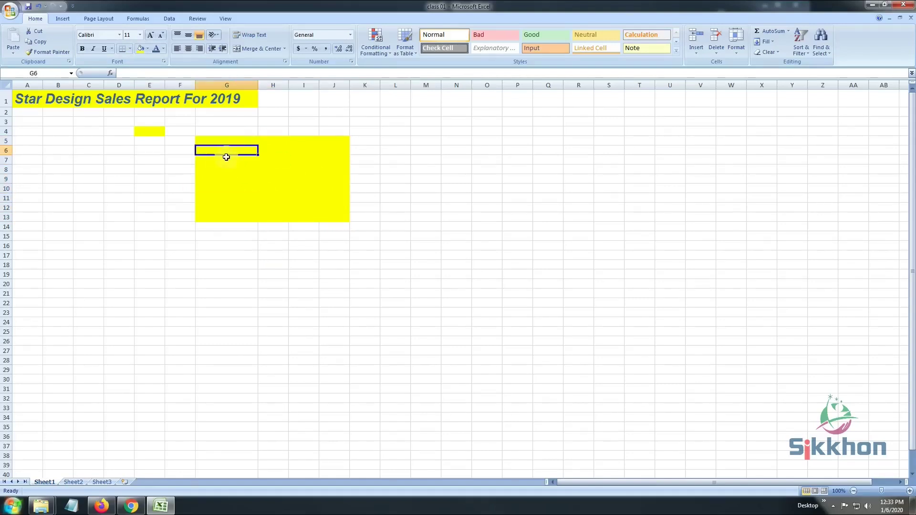
type("sdsdf")
left_click_drag(239, 151, 191, 151)
left_click(163, 49)
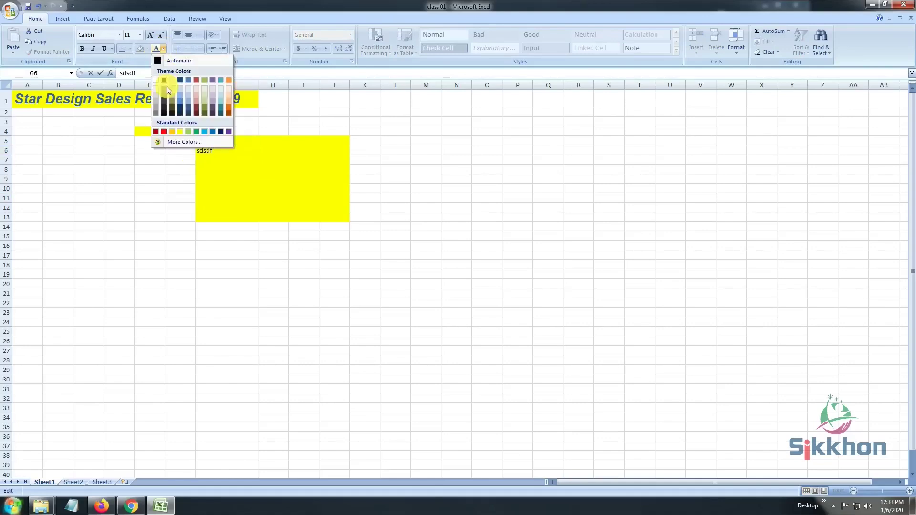
left_click(194, 78)
left_click(225, 170)
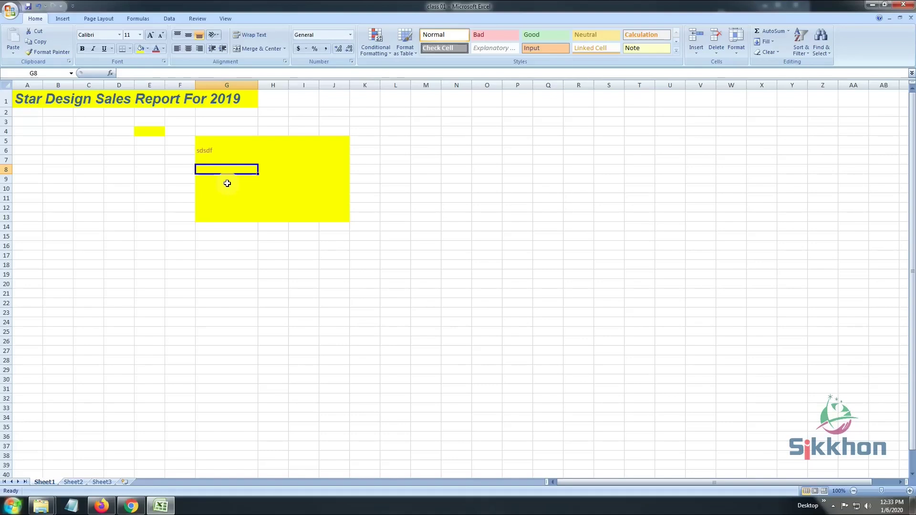
left_click(114, 236)
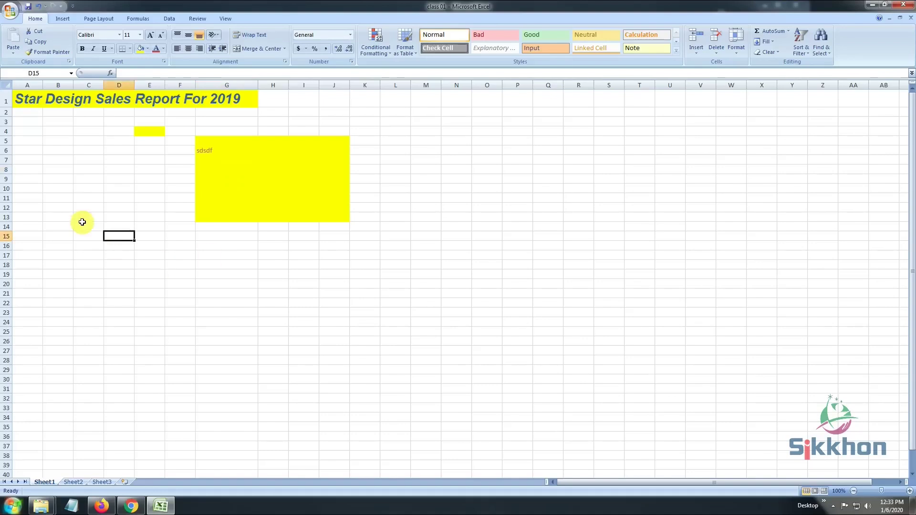
left_click(59, 169)
left_click(39, 133)
left_click(37, 199)
left_click(138, 206)
left_click(108, 178)
left_click(149, 169)
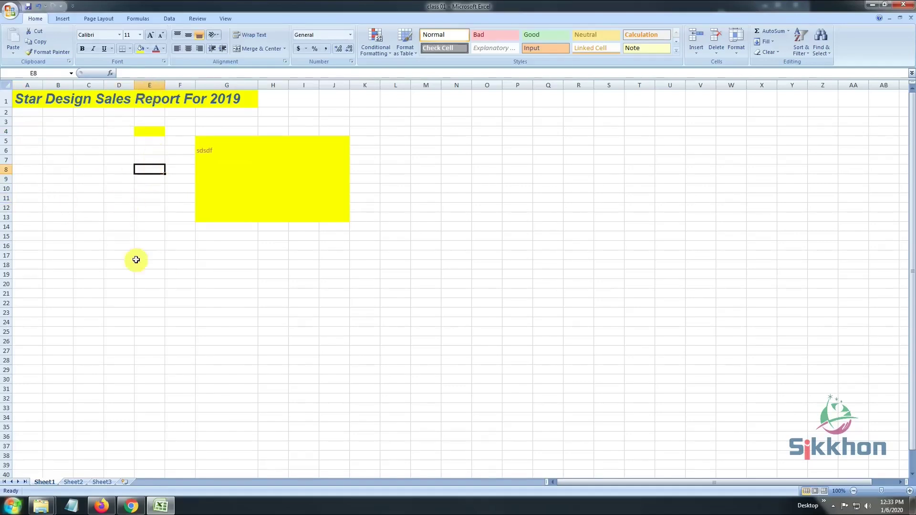
left_click(153, 261)
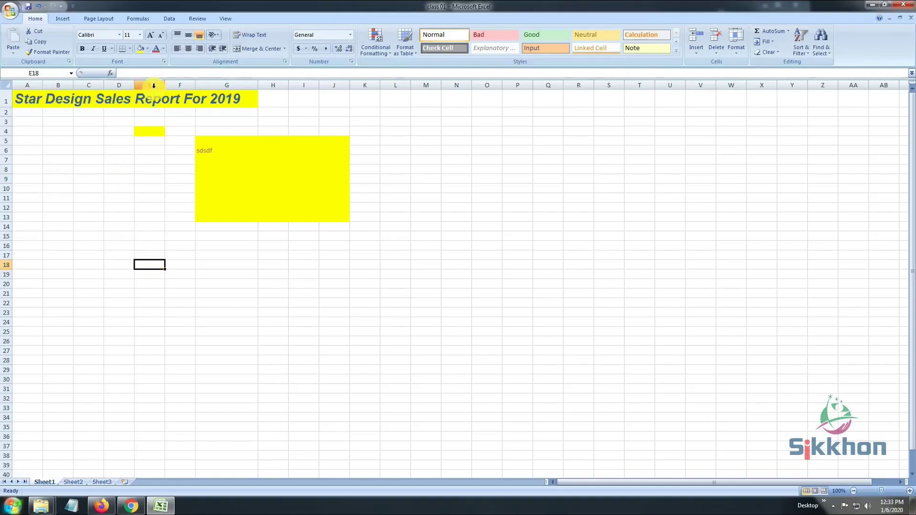
left_click(11, 72)
left_click(115, 187)
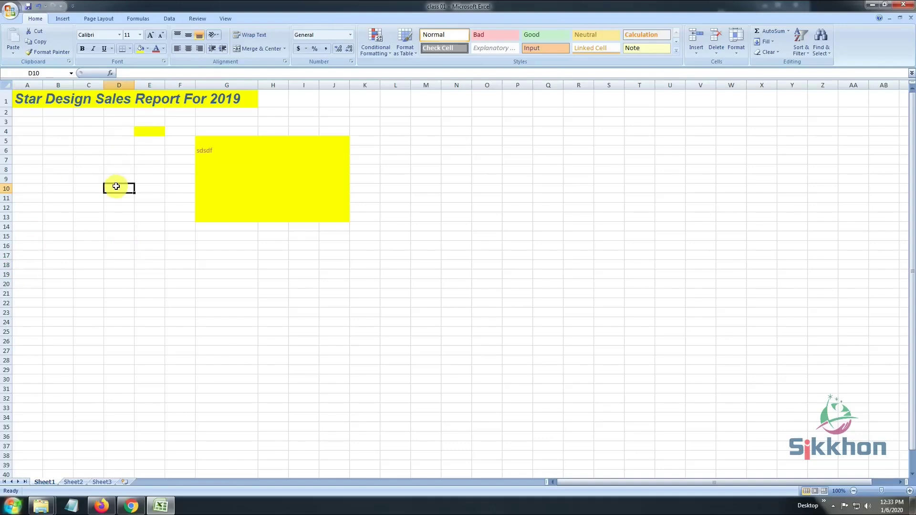